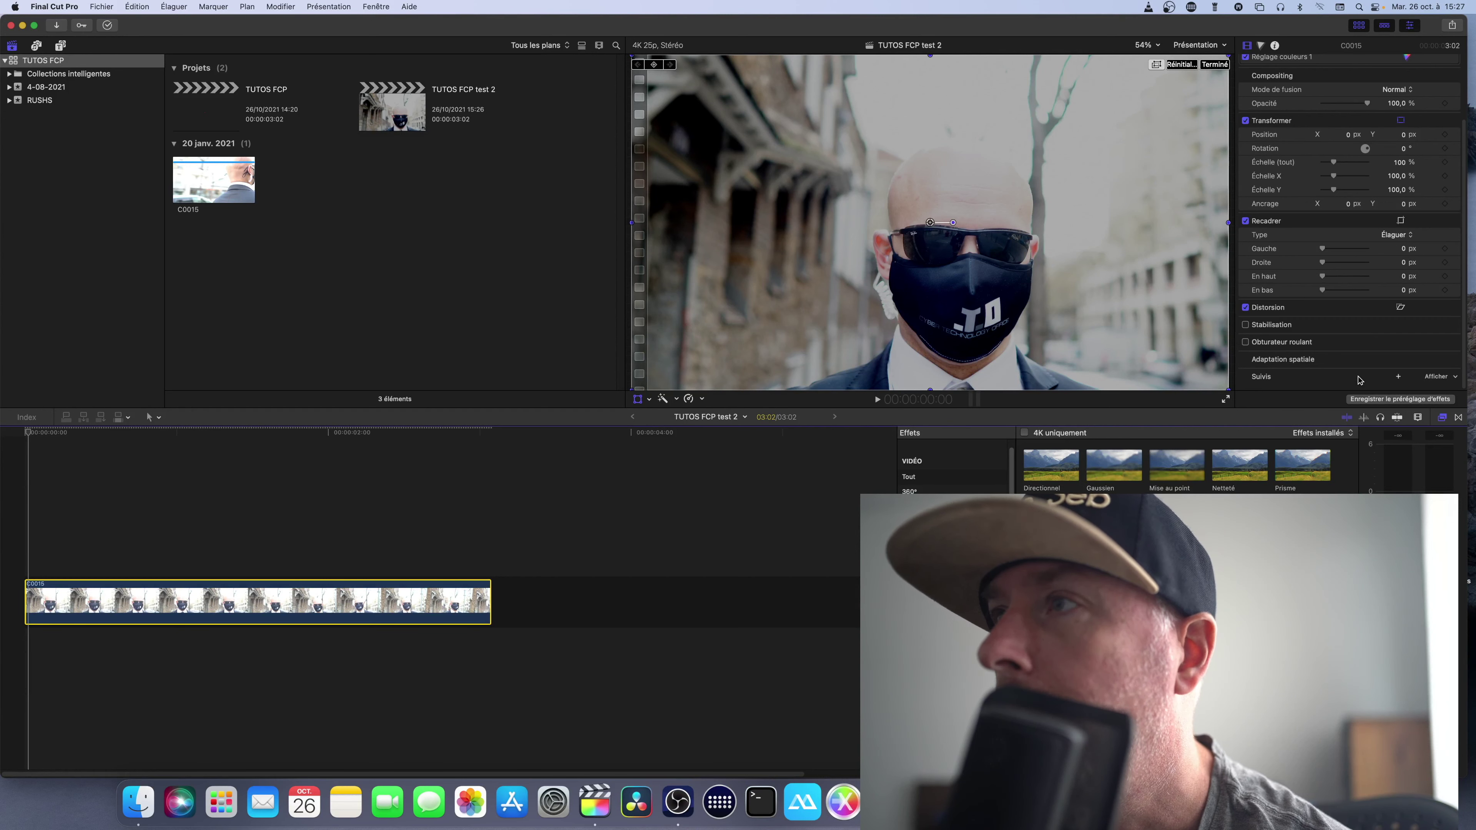
# Step: Add an object tracker to clip C0015 and fit its region as a rounded shape over the man's black face mask
pyautogui.click(1399, 378)
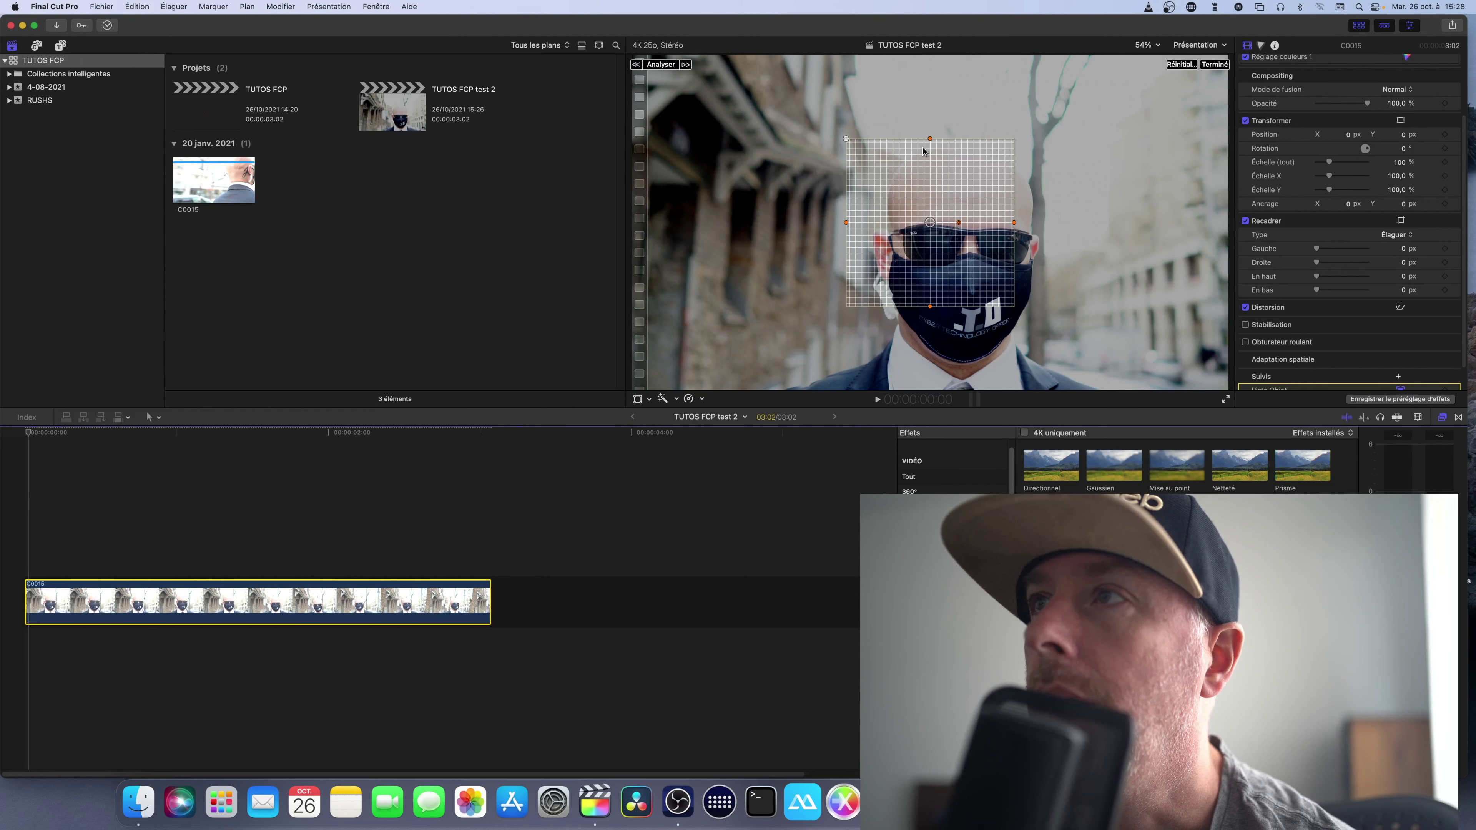
pyautogui.moveTo(931, 139); pyautogui.dragTo(930, 177)
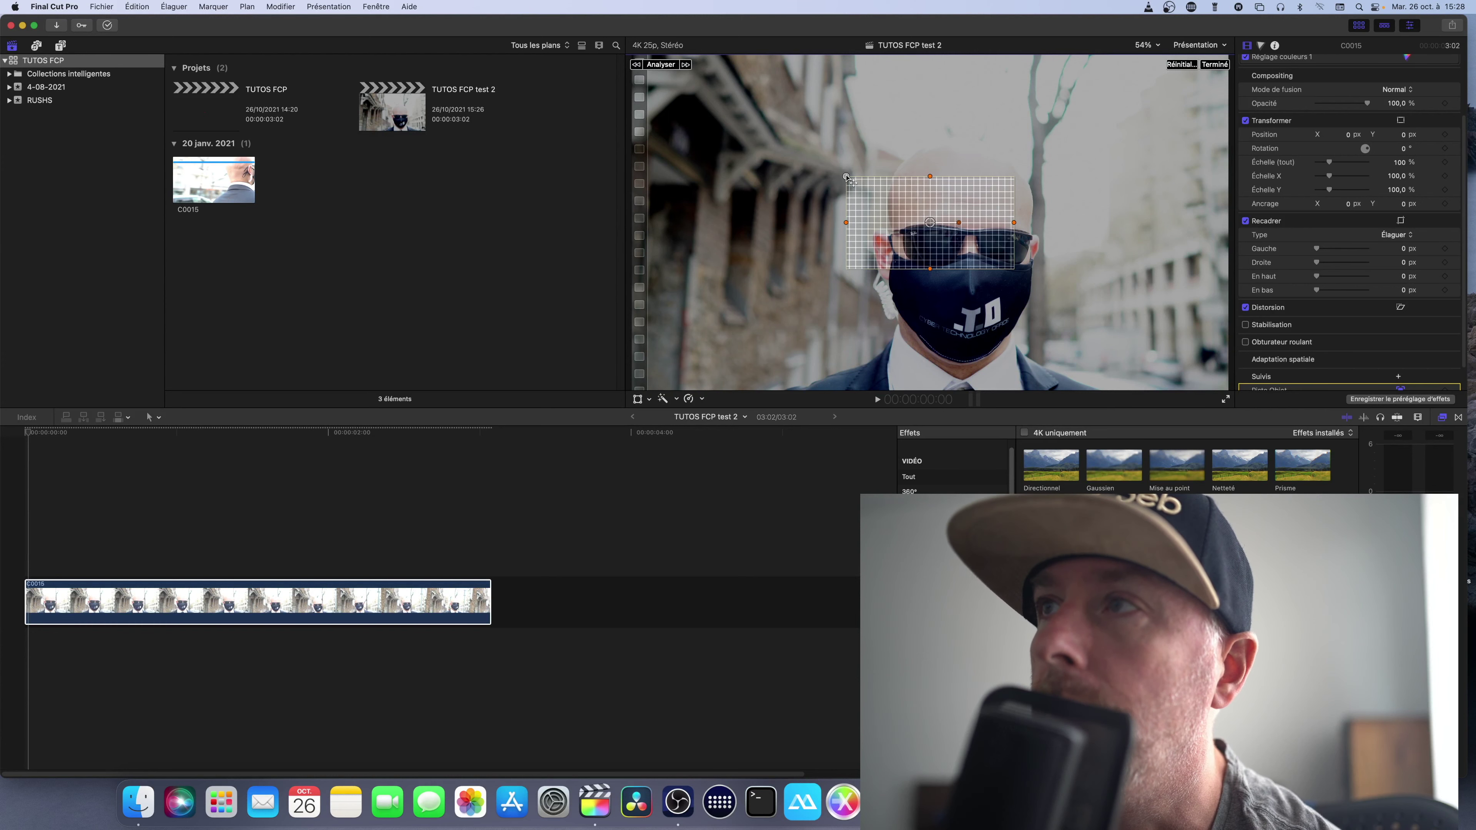
pyautogui.moveTo(847, 177); pyautogui.dragTo(931, 167)
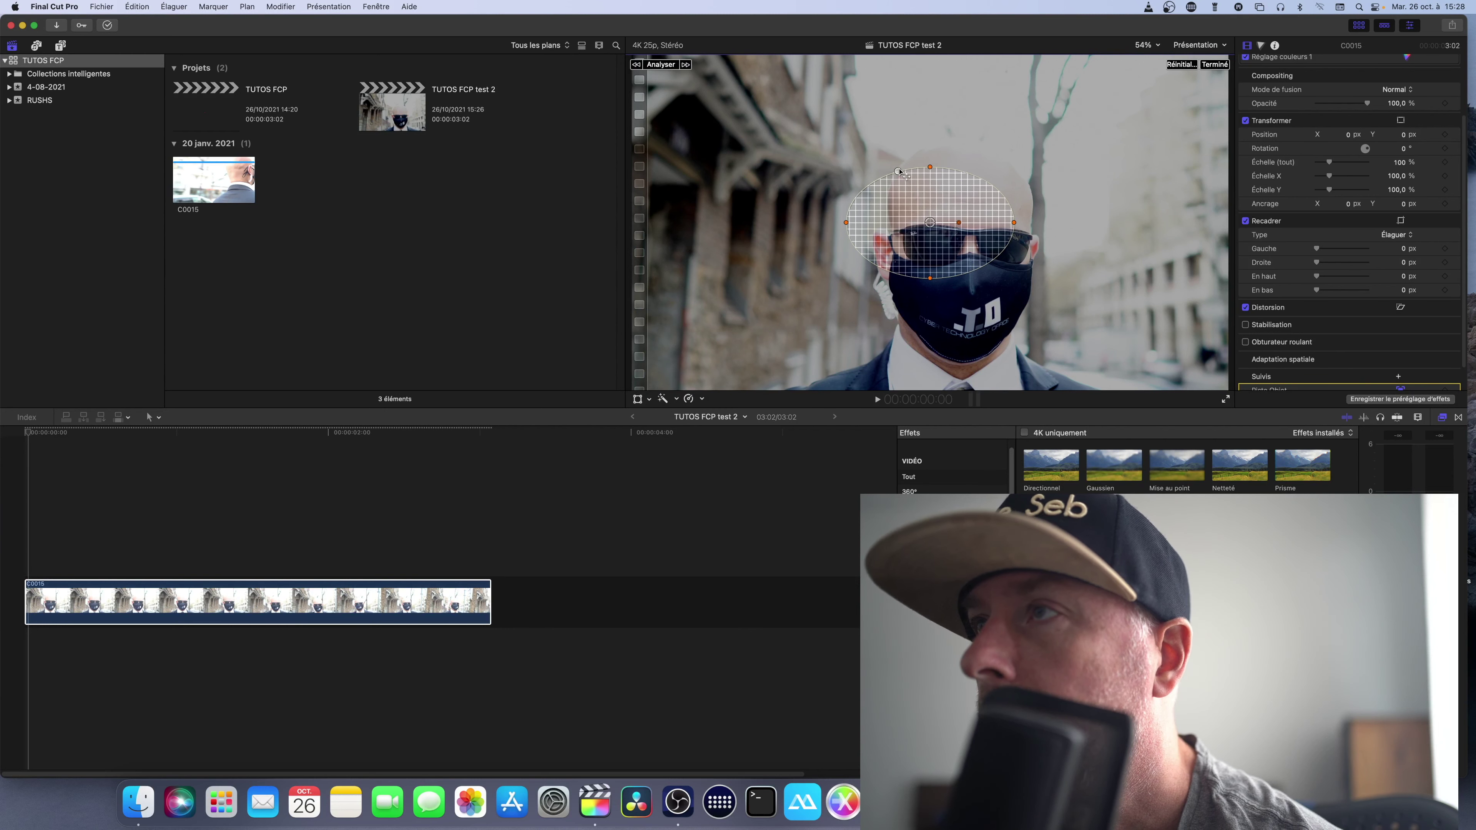
pyautogui.moveTo(958, 251); pyautogui.dragTo(988, 317)
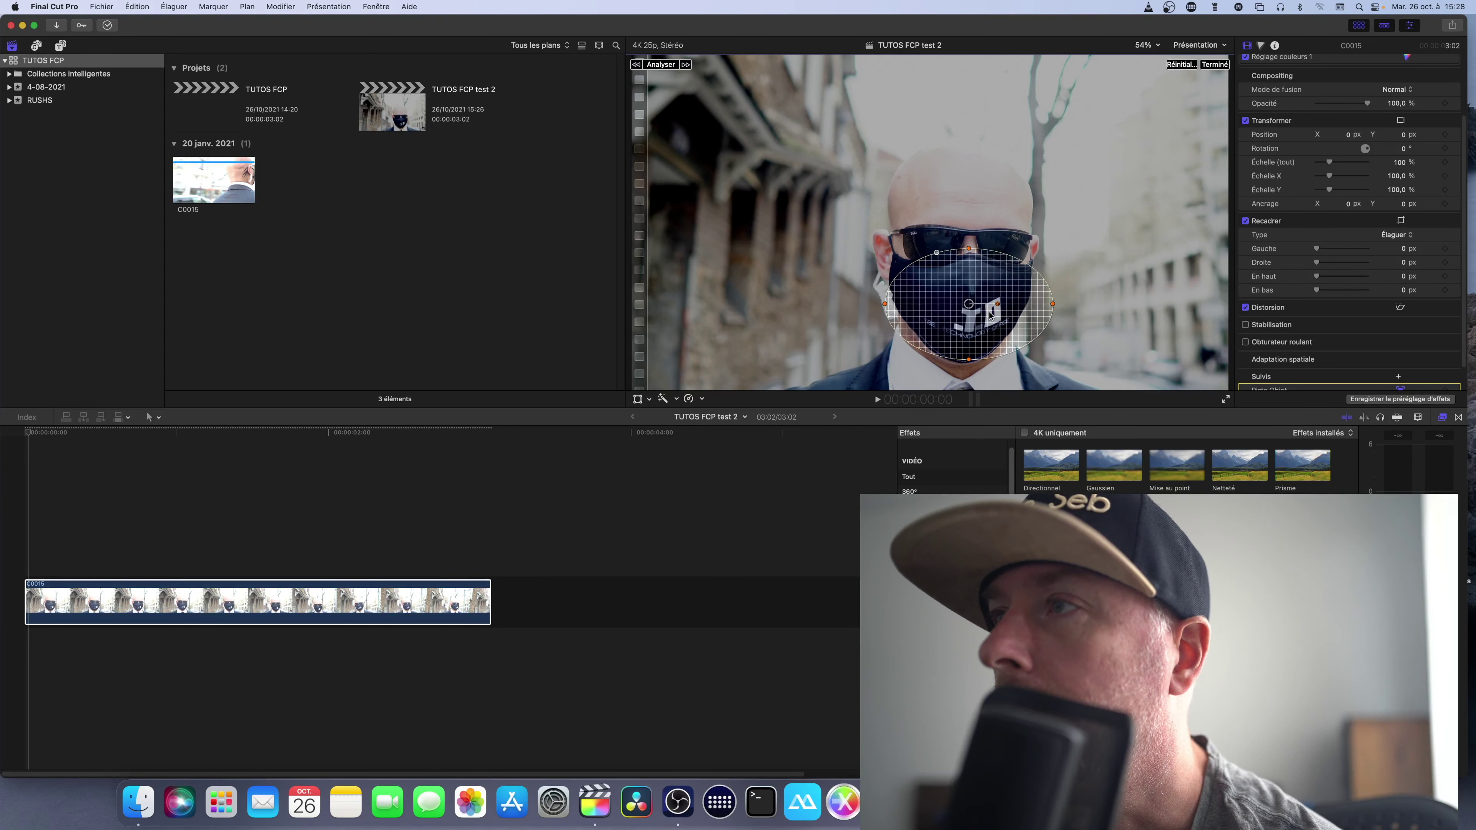
pyautogui.moveTo(885, 304); pyautogui.dragTo(904, 304)
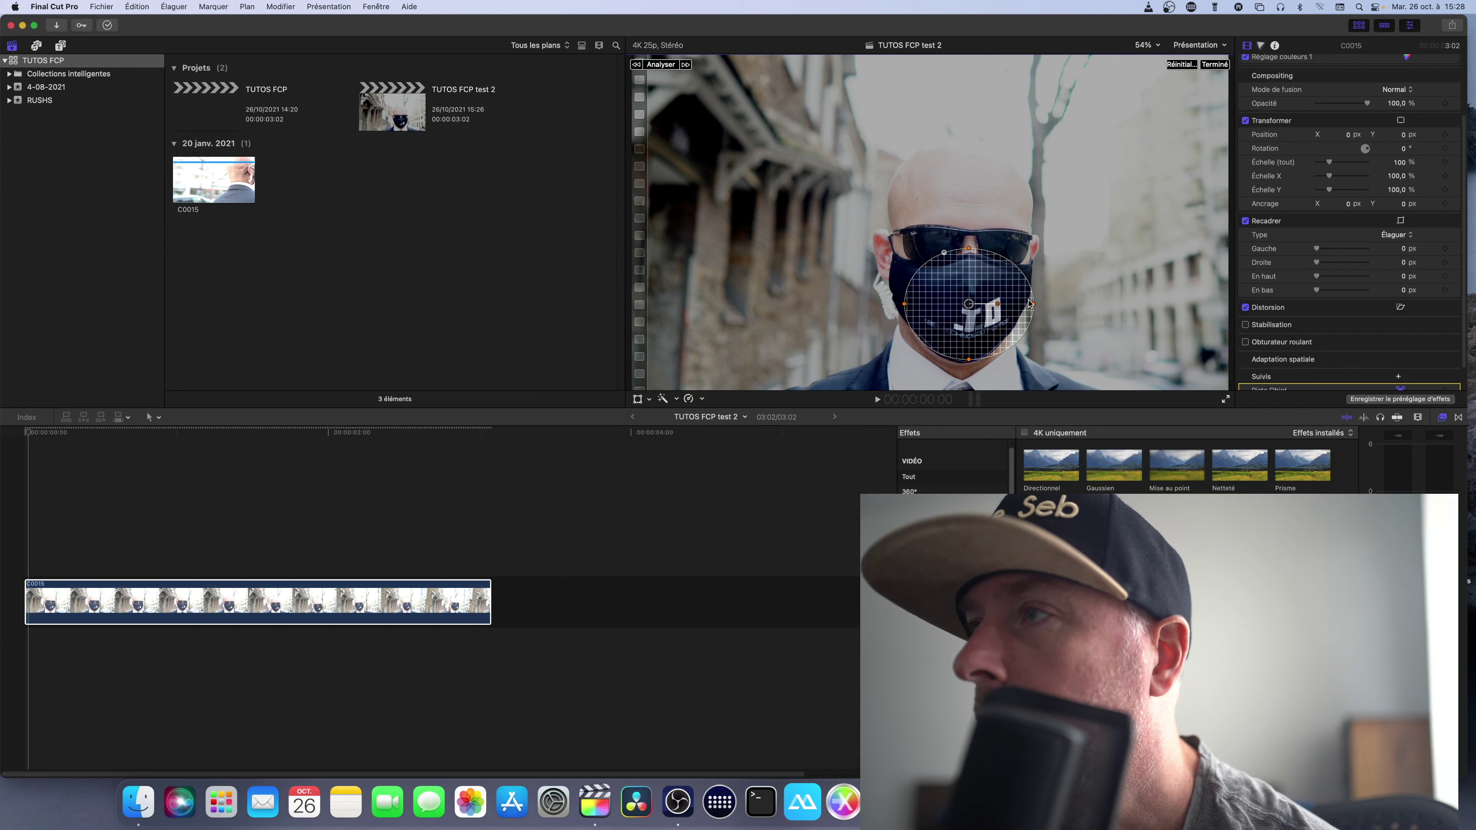
pyautogui.moveTo(1032, 300); pyautogui.dragTo(1021, 304)
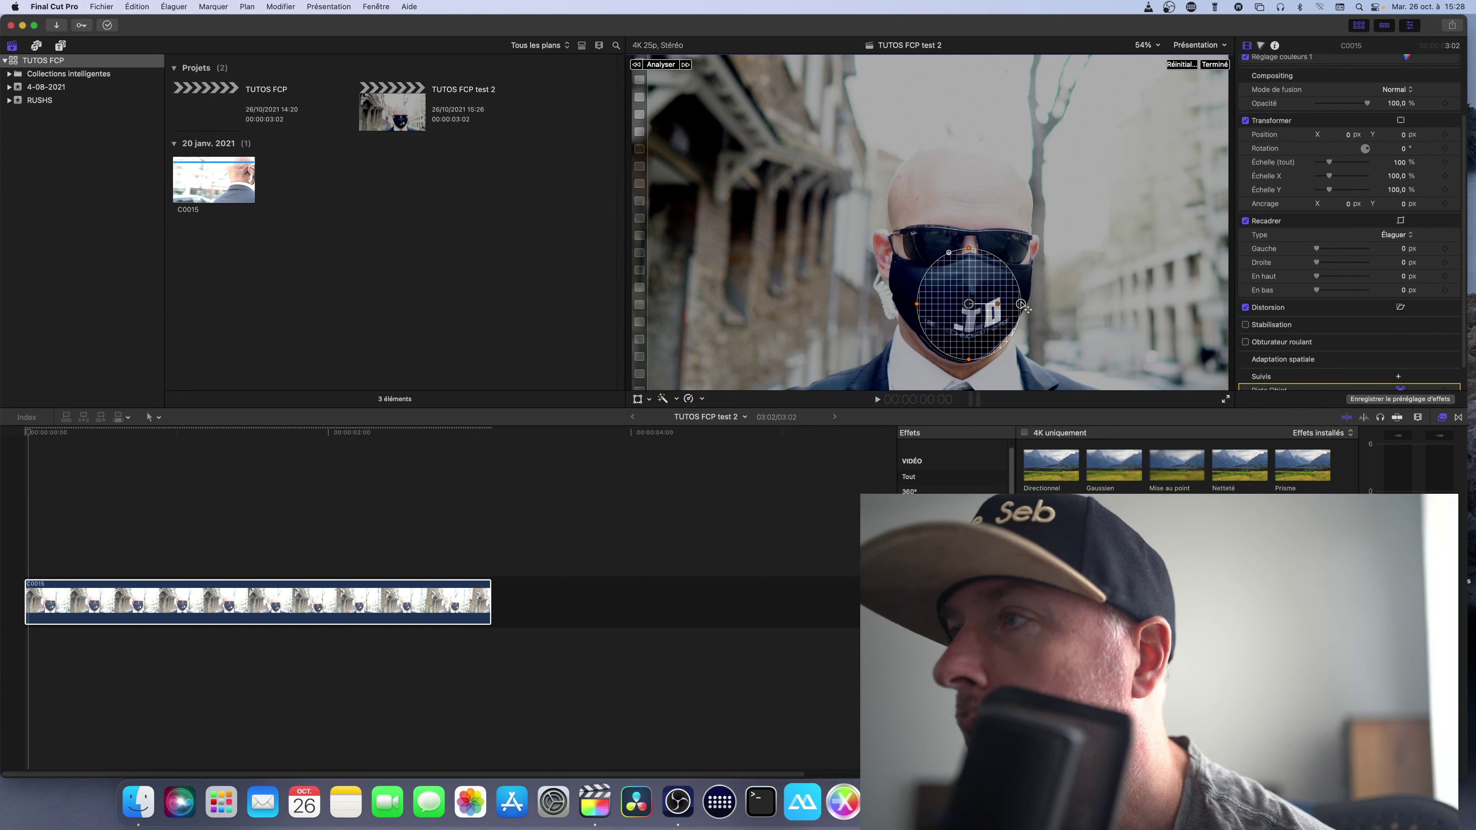
pyautogui.moveTo(975, 253); pyautogui.dragTo(975, 263)
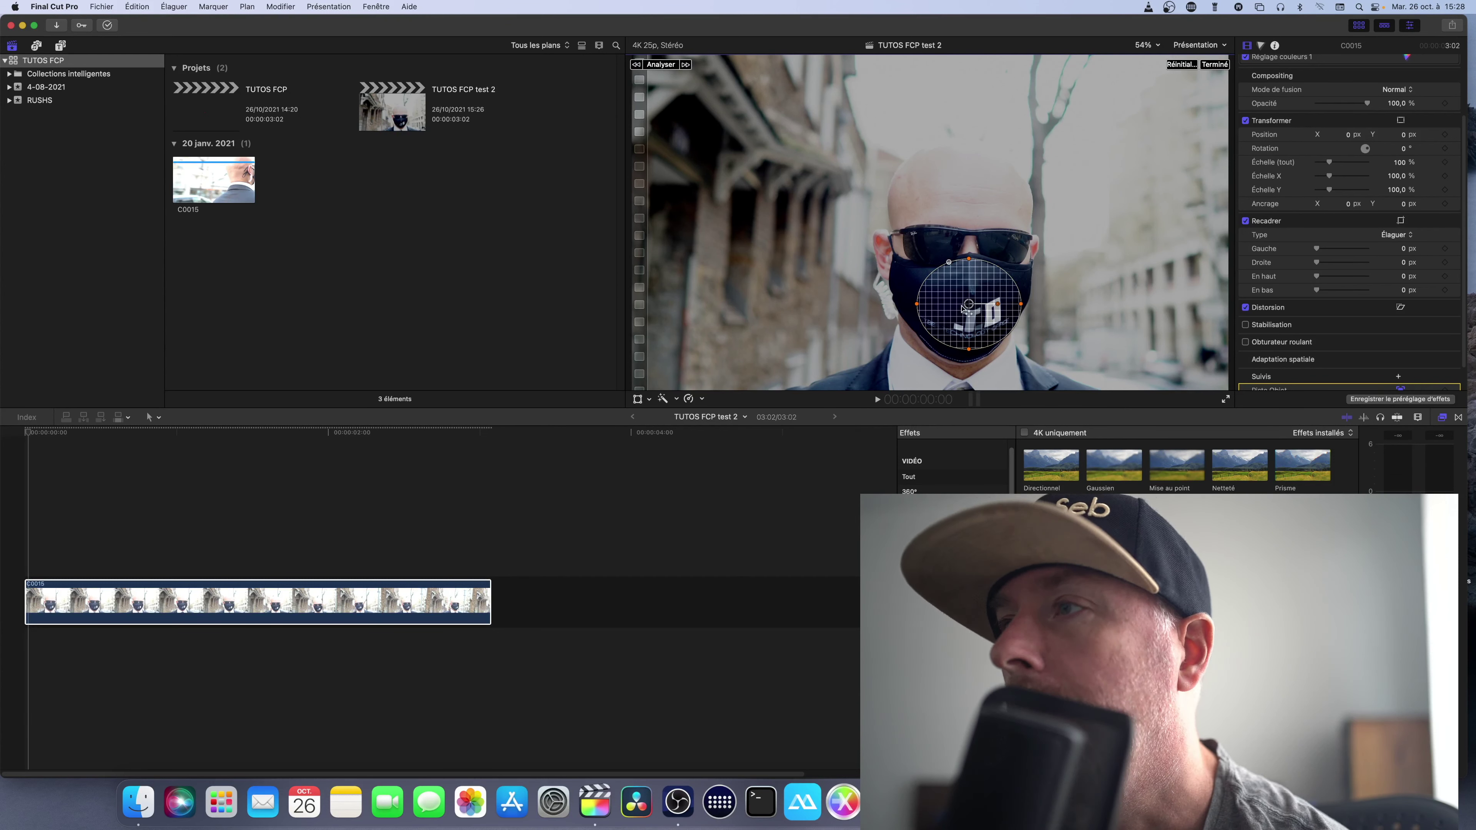
# Step: Run the tracking analysis on the mask region from the start of the clip
pyautogui.click(20, 432)
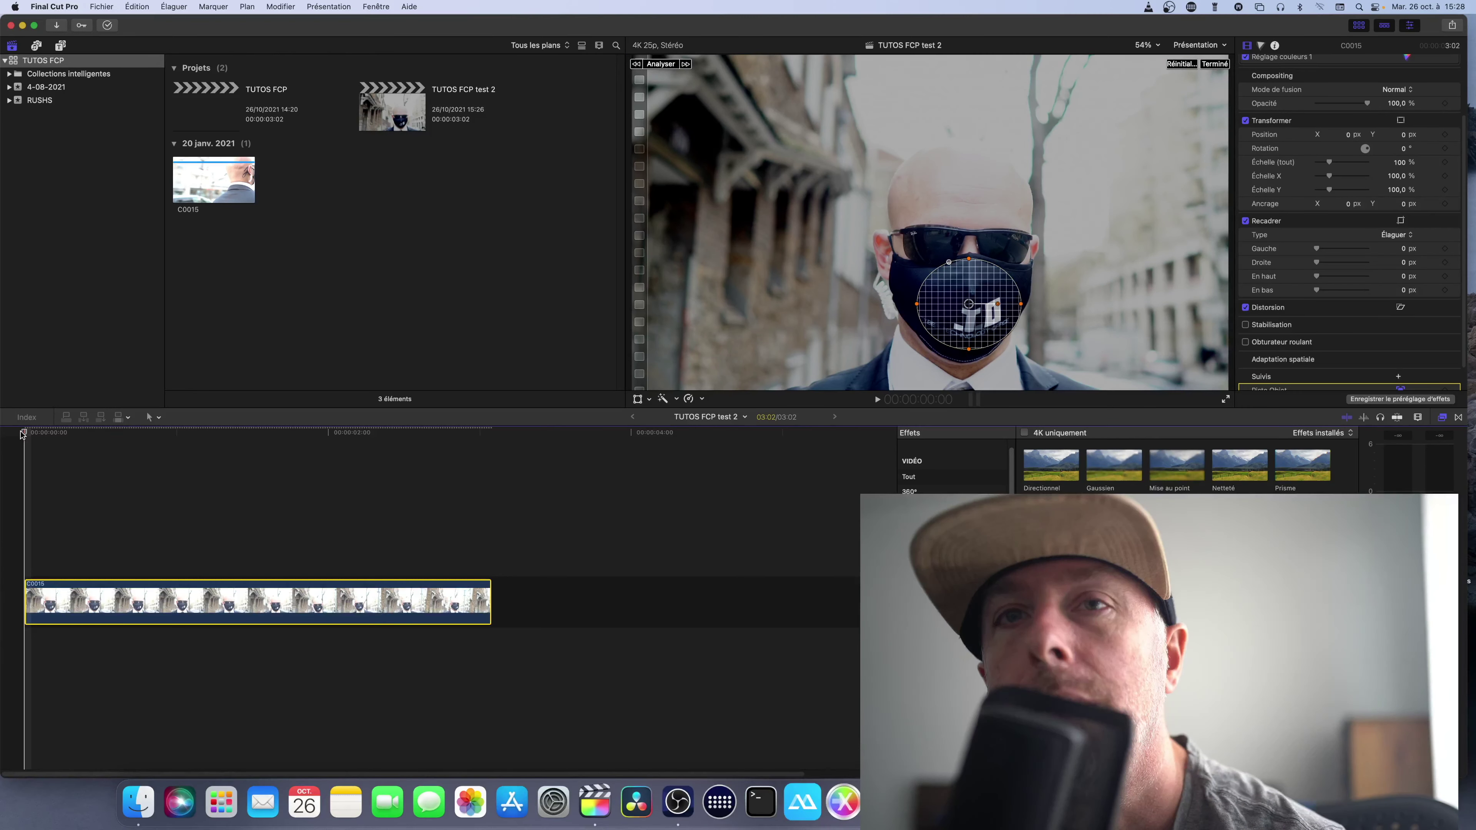
pyautogui.click(970, 290)
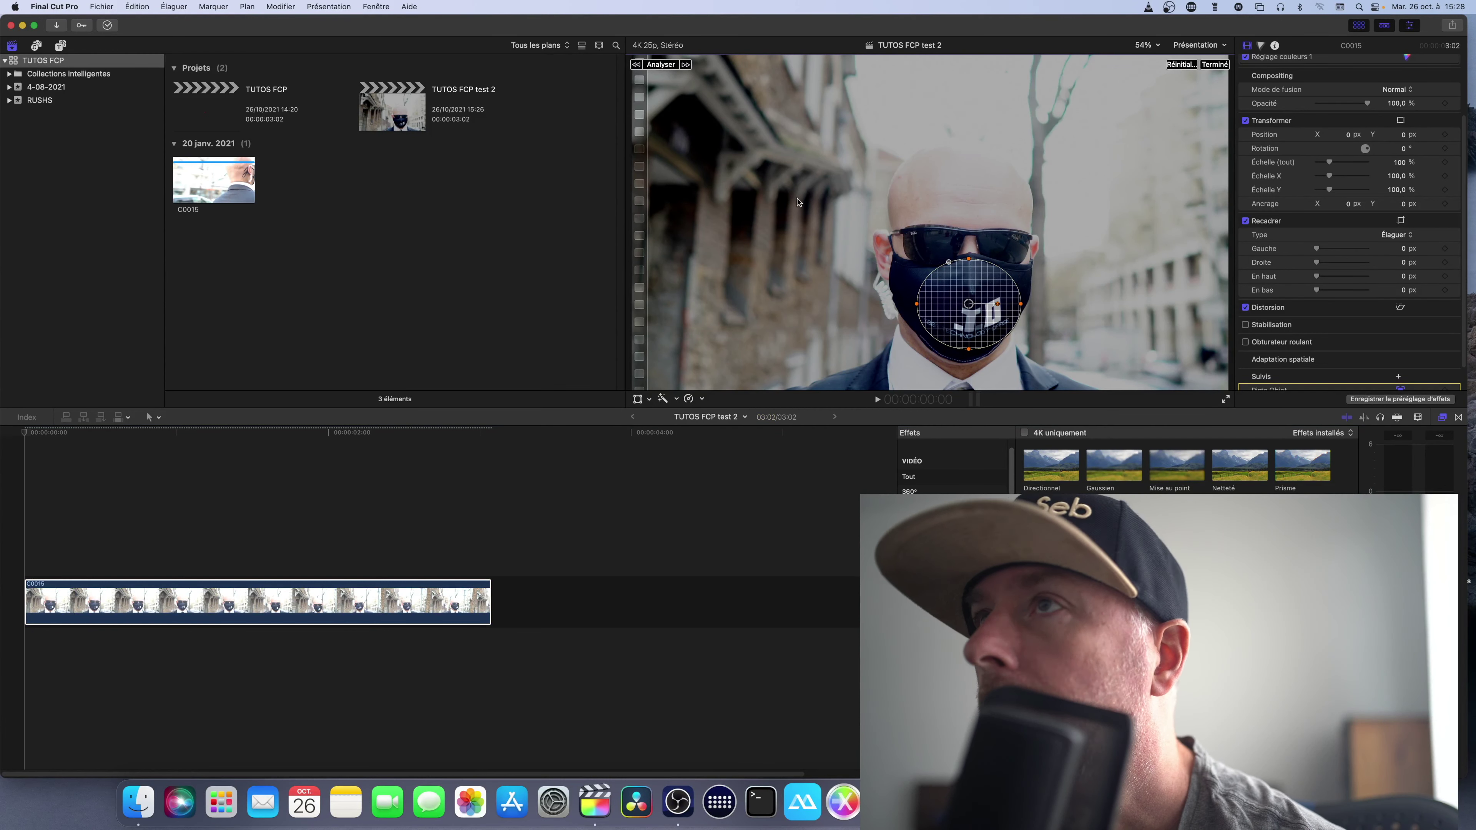
pyautogui.click(660, 64)
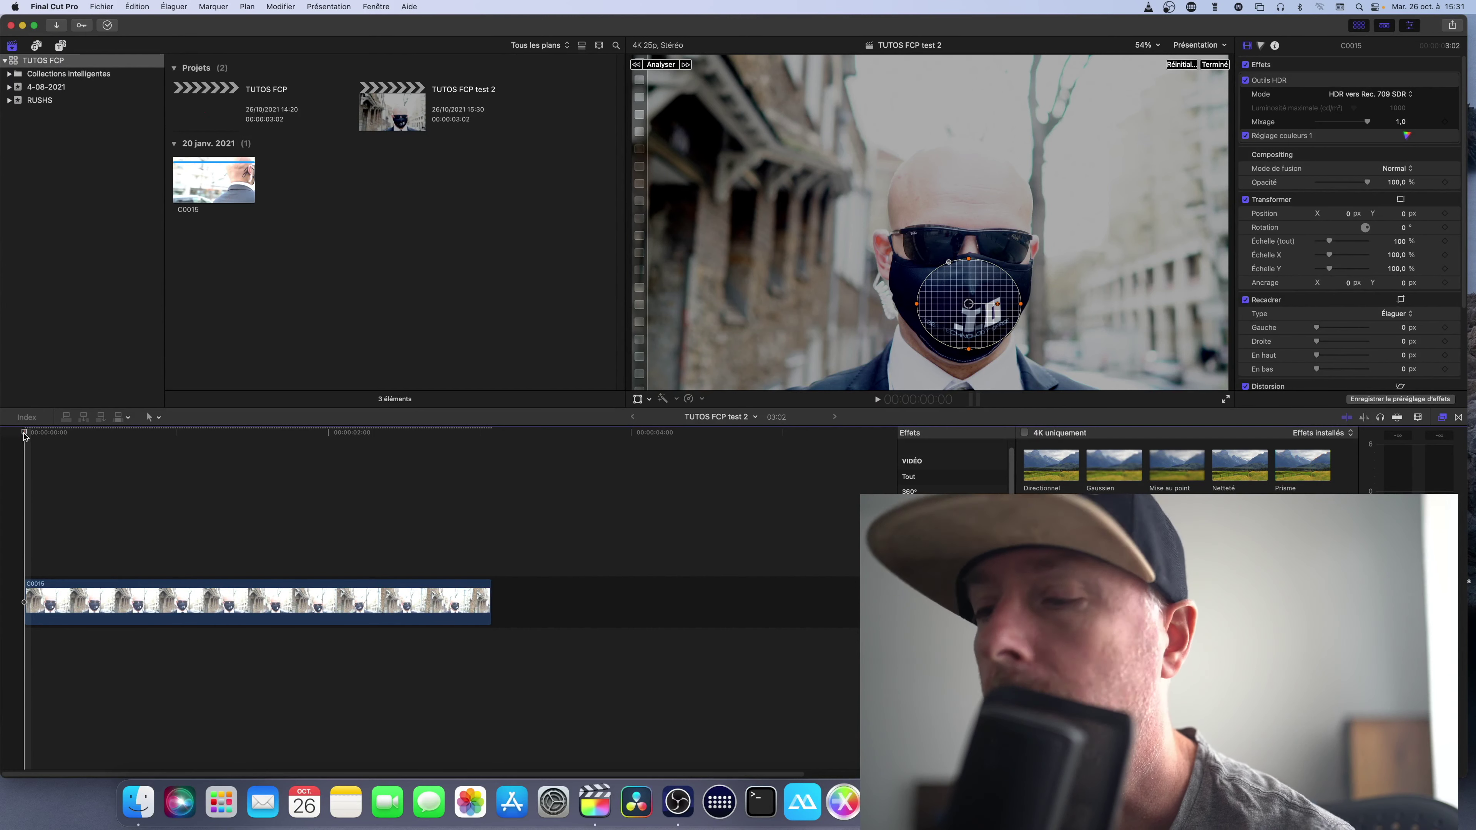
# Step: Review how the tracker follows the mask by scrubbing and playing the clip, returning to its start
pyautogui.moveTo(24, 436); pyautogui.dragTo(372, 472)
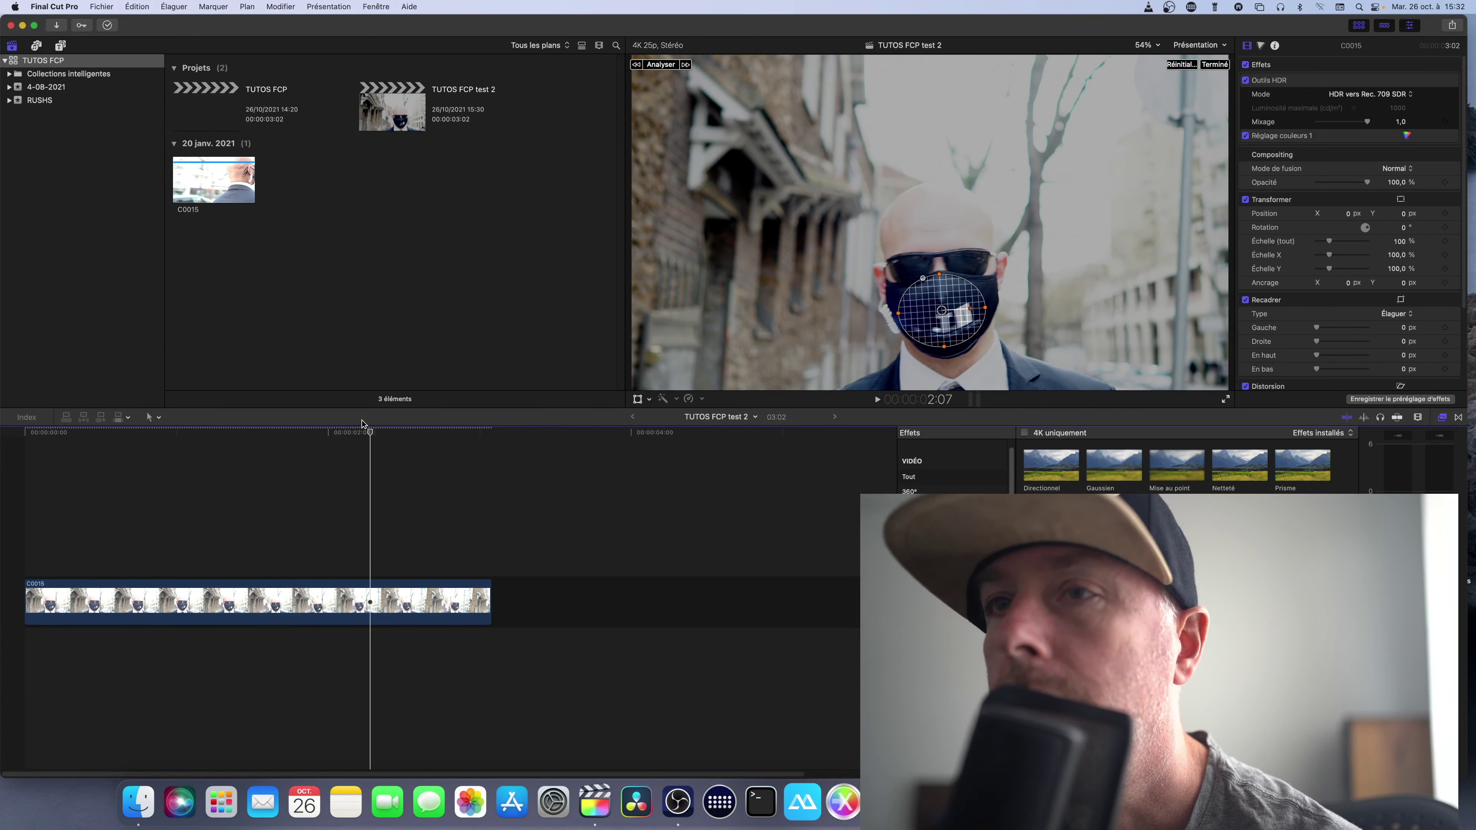
pyautogui.moveTo(371, 434); pyautogui.dragTo(481, 453)
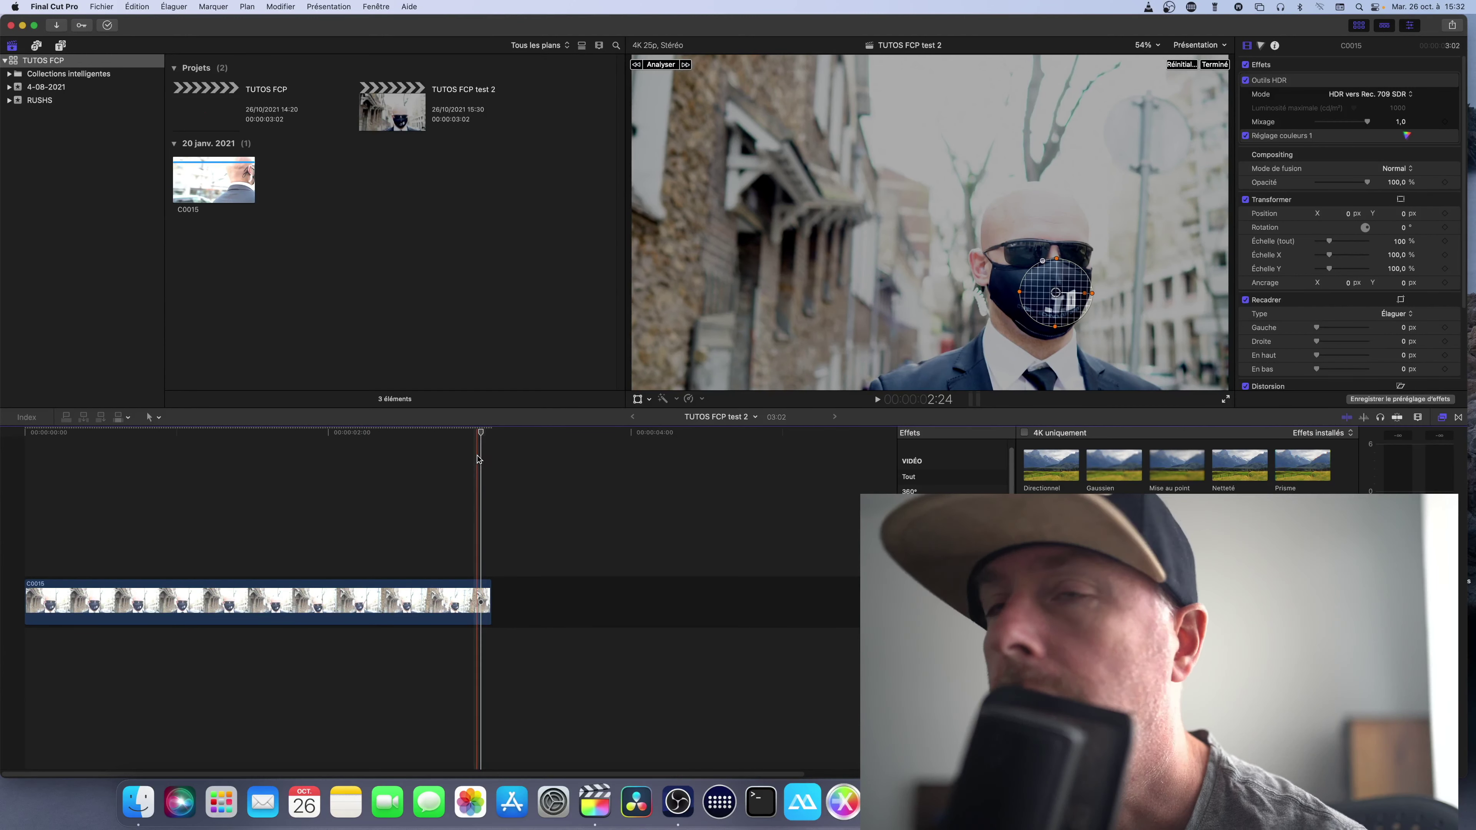
pyautogui.moveTo(483, 435); pyautogui.dragTo(53, 439)
pyautogui.press('Home')
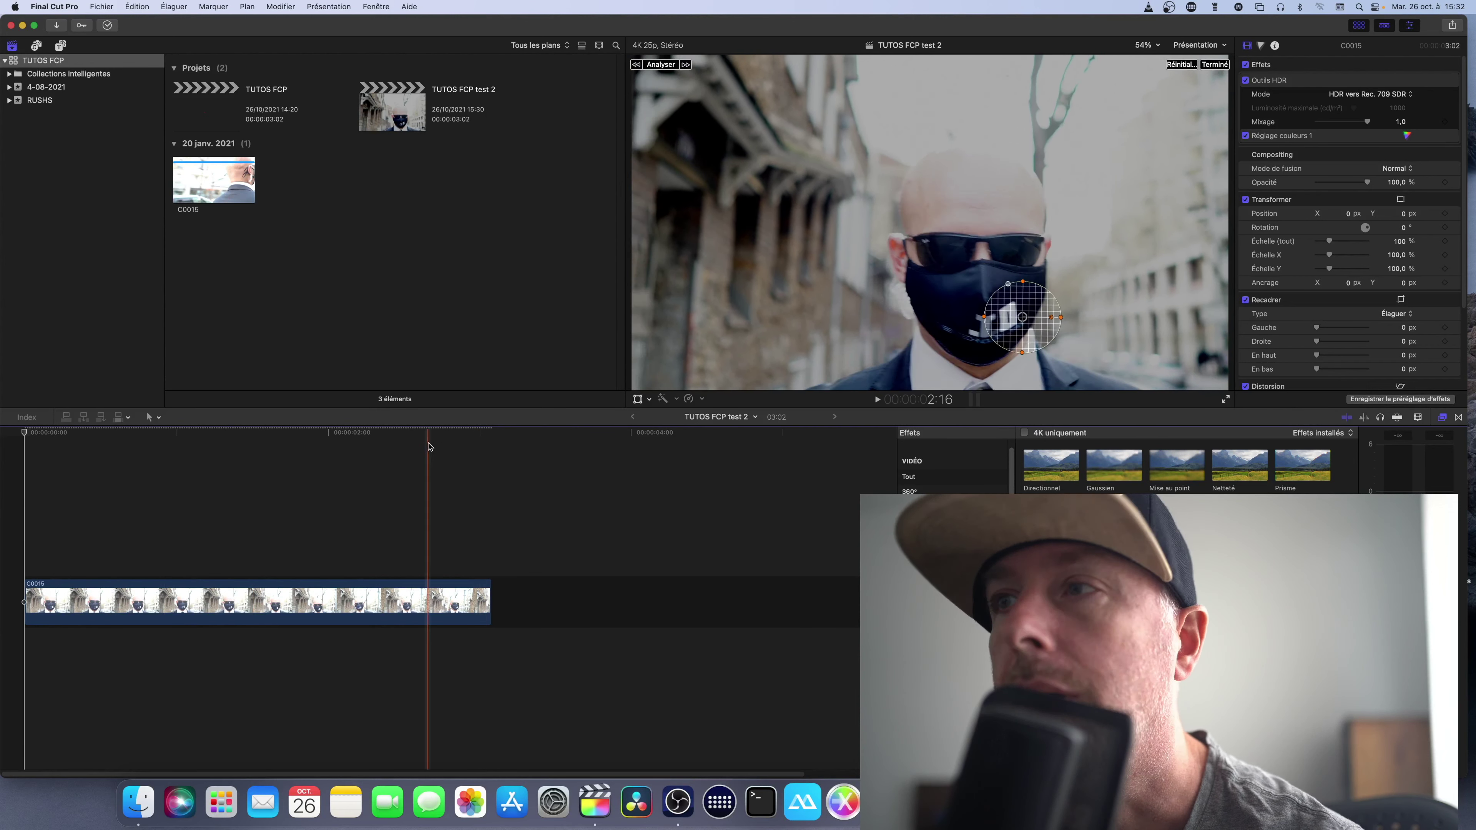
pyautogui.click(877, 399)
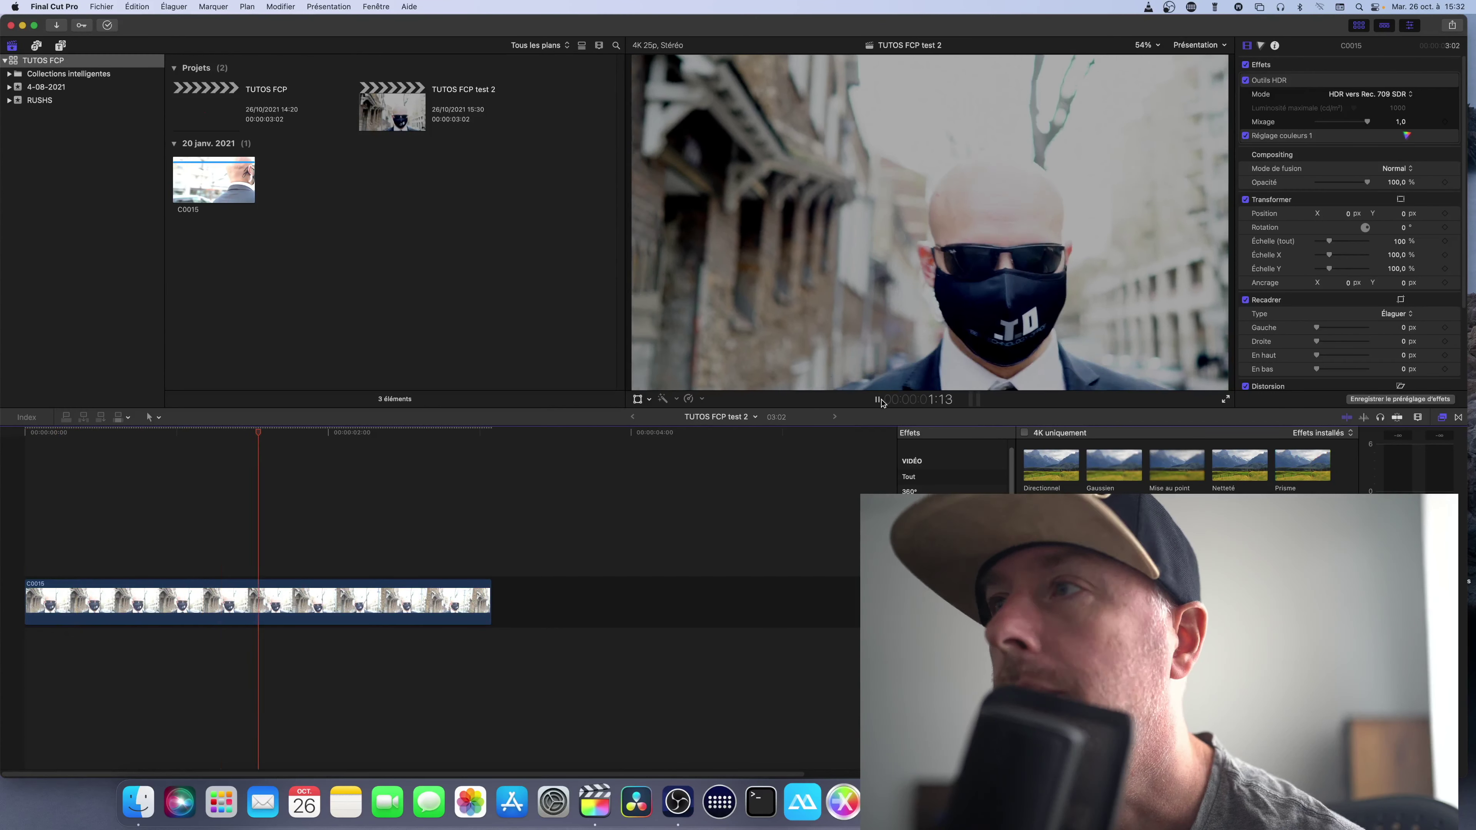
pyautogui.press('space')
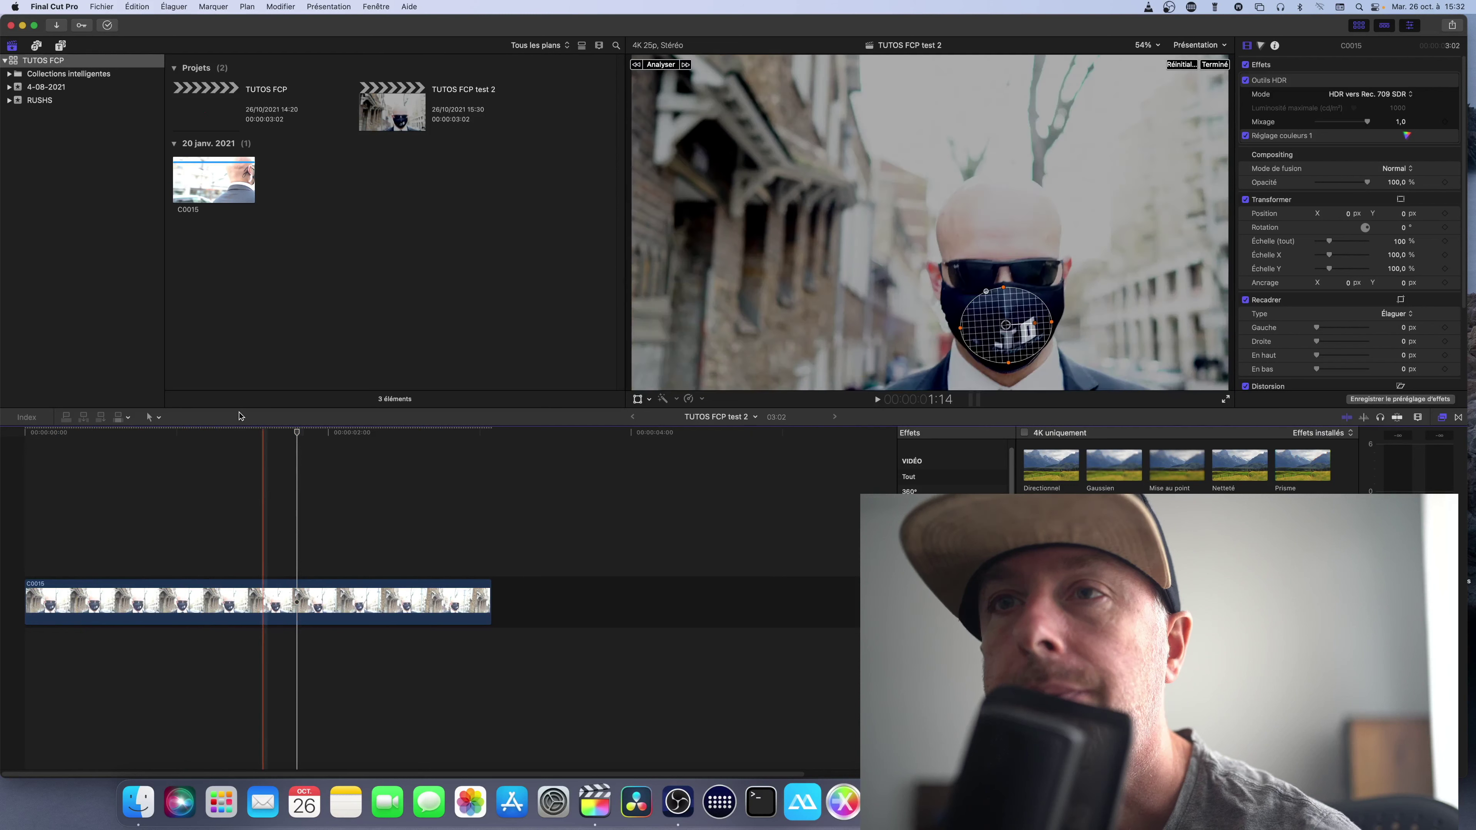
pyautogui.moveTo(297, 435); pyautogui.dragTo(9, 440)
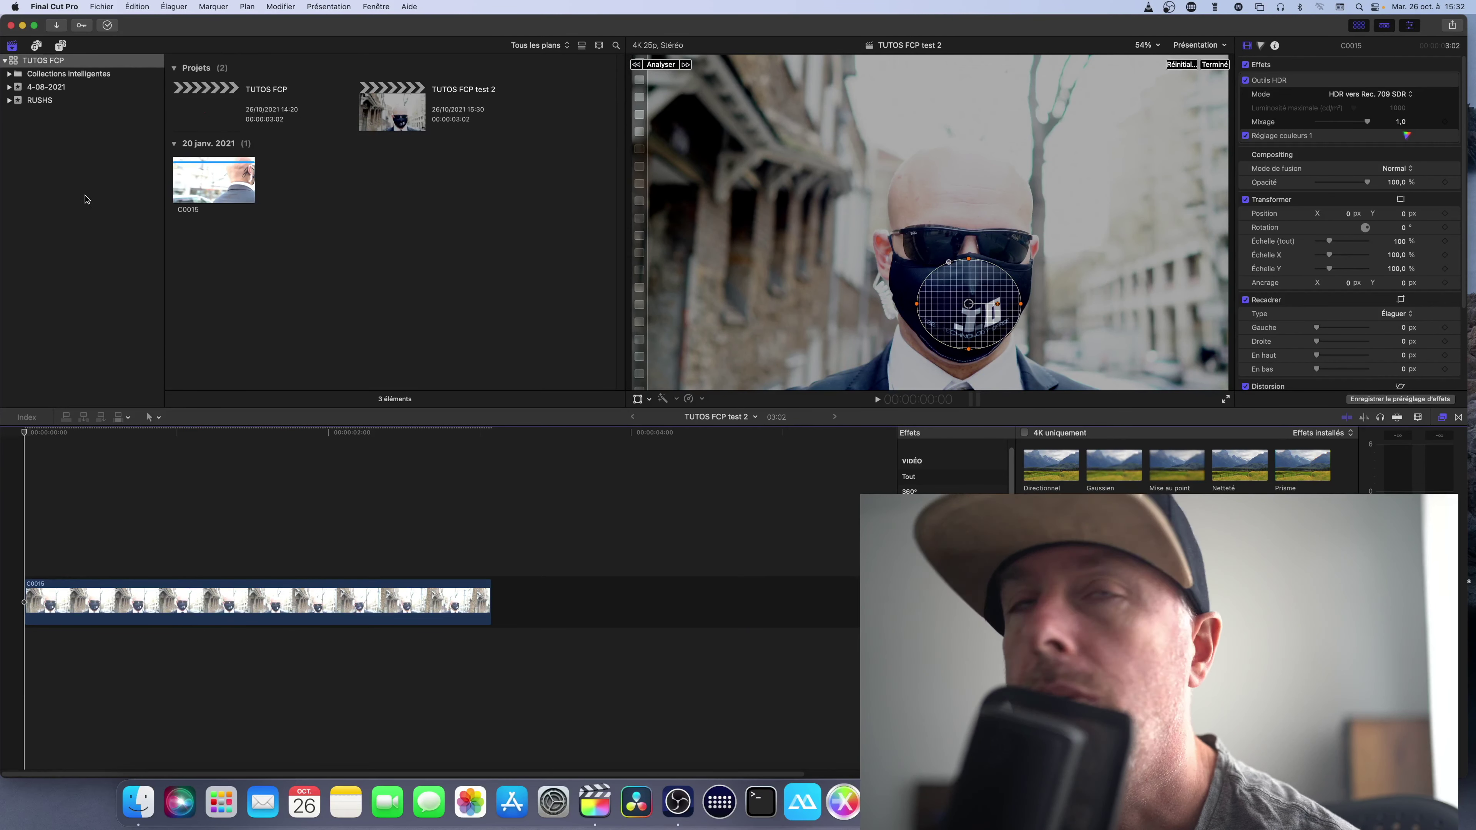
# Step: Place the "3D personnalisé" title above the clip from its start and trim it to the clip's length of 3:02
pyautogui.click(61, 47)
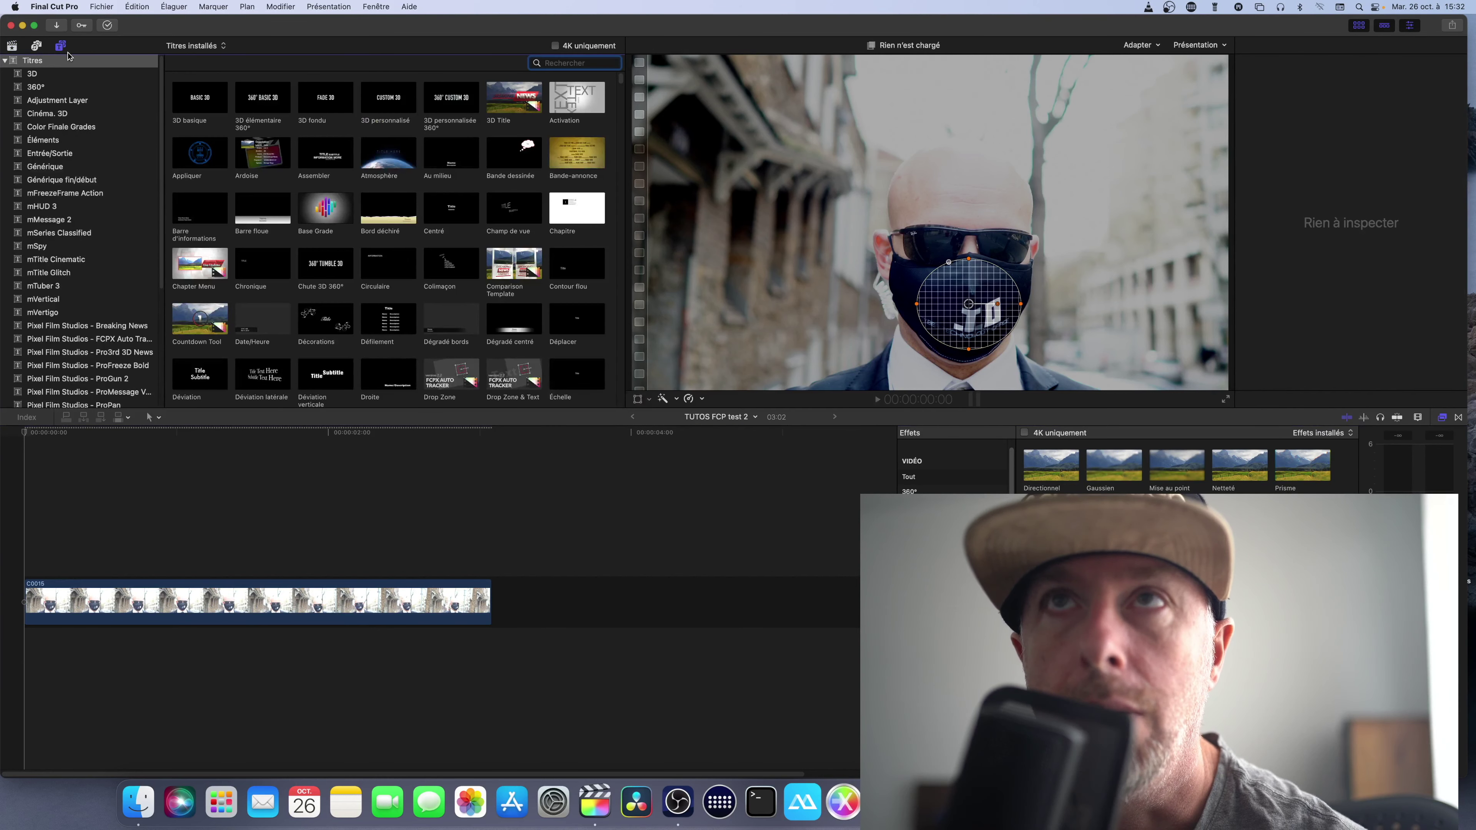
pyautogui.click(389, 102)
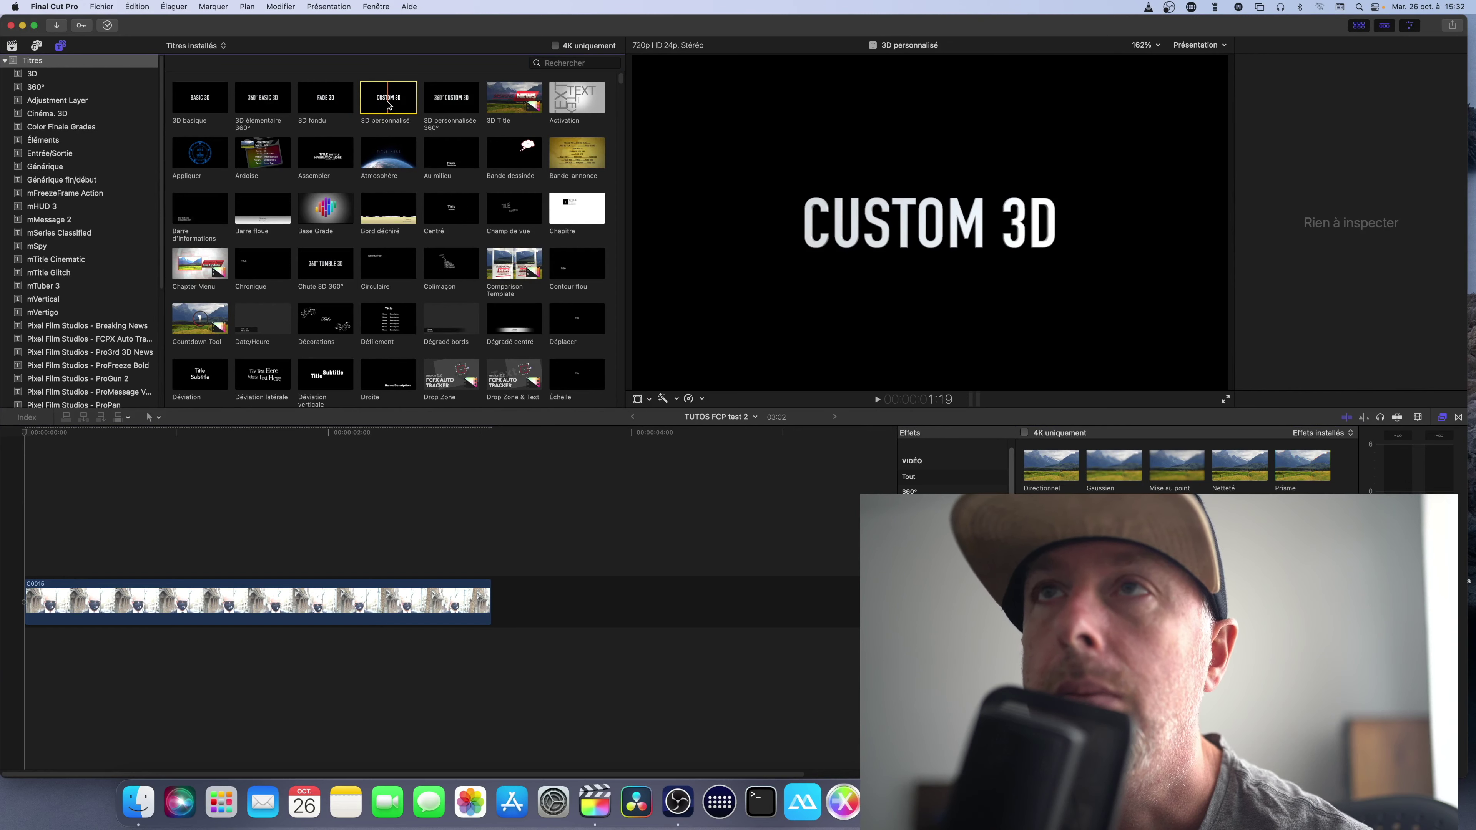
pyautogui.moveTo(388, 103); pyautogui.dragTo(26, 530)
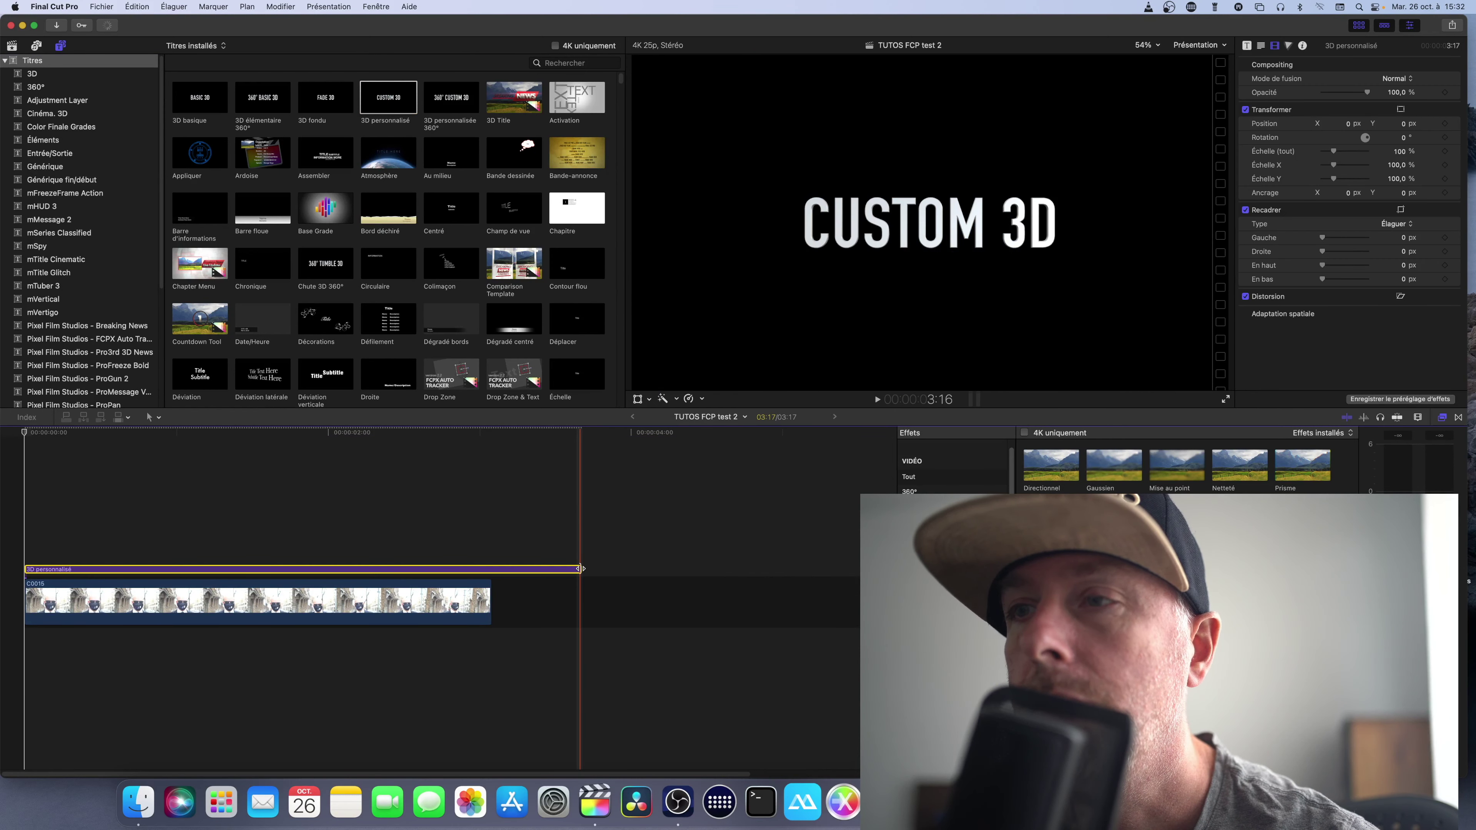
pyautogui.moveTo(581, 569); pyautogui.dragTo(488, 569)
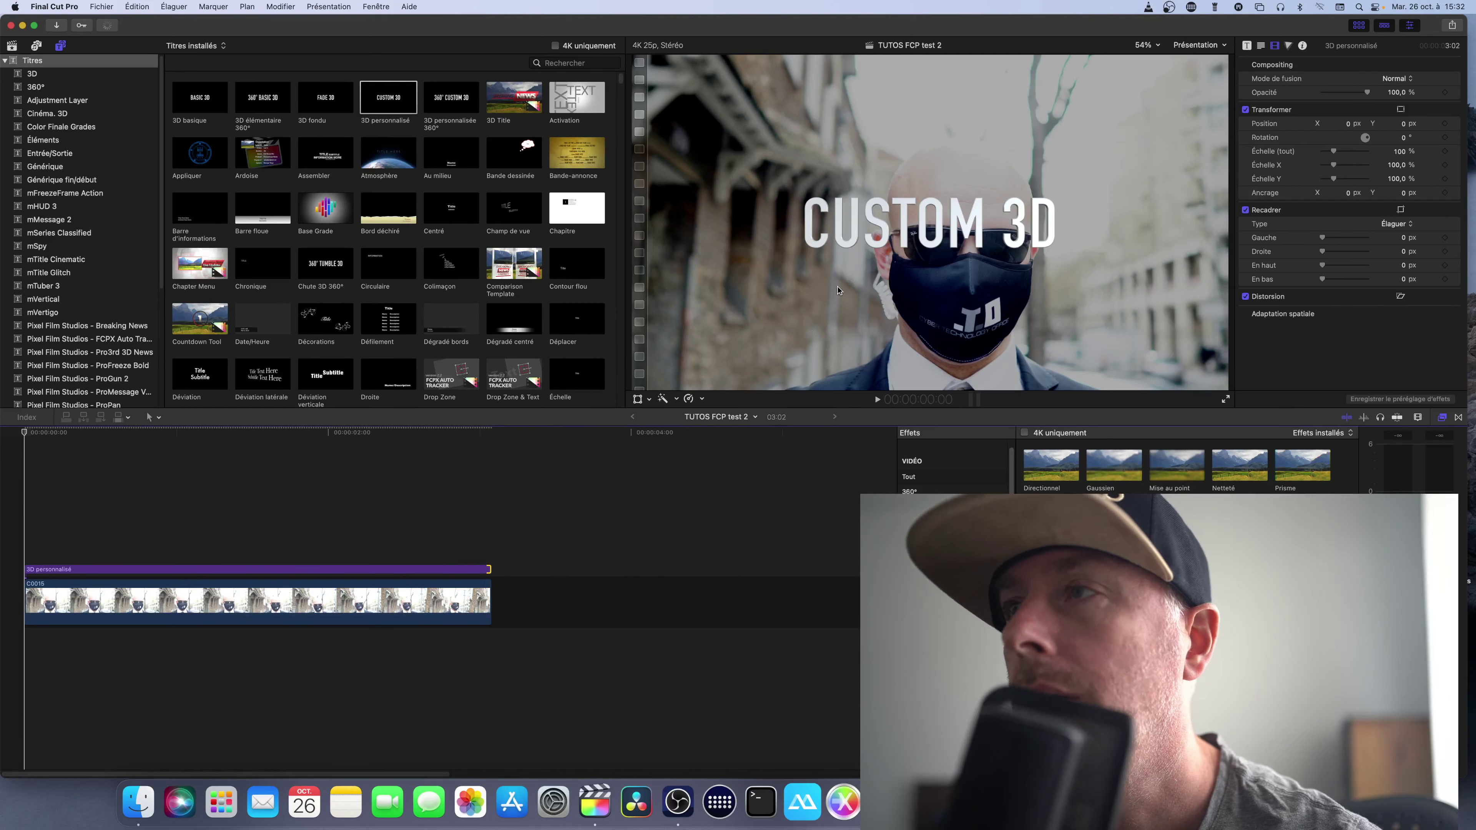
# Step: Replace the "CUSTOM 3D" title text with "c"
pyautogui.doubleClick(904, 227)
pyautogui.write('3D')
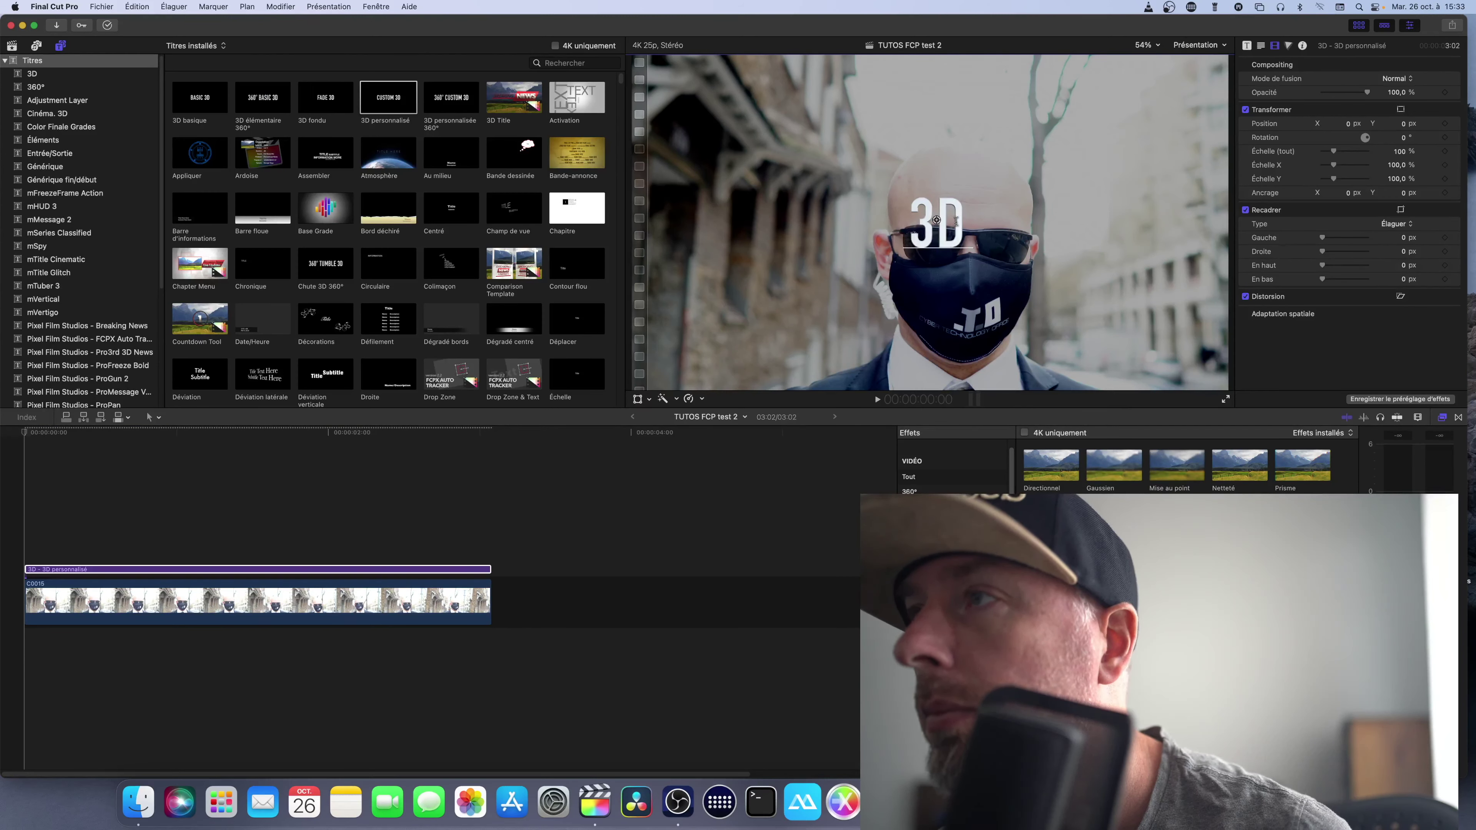
pyautogui.doubleClick(919, 226)
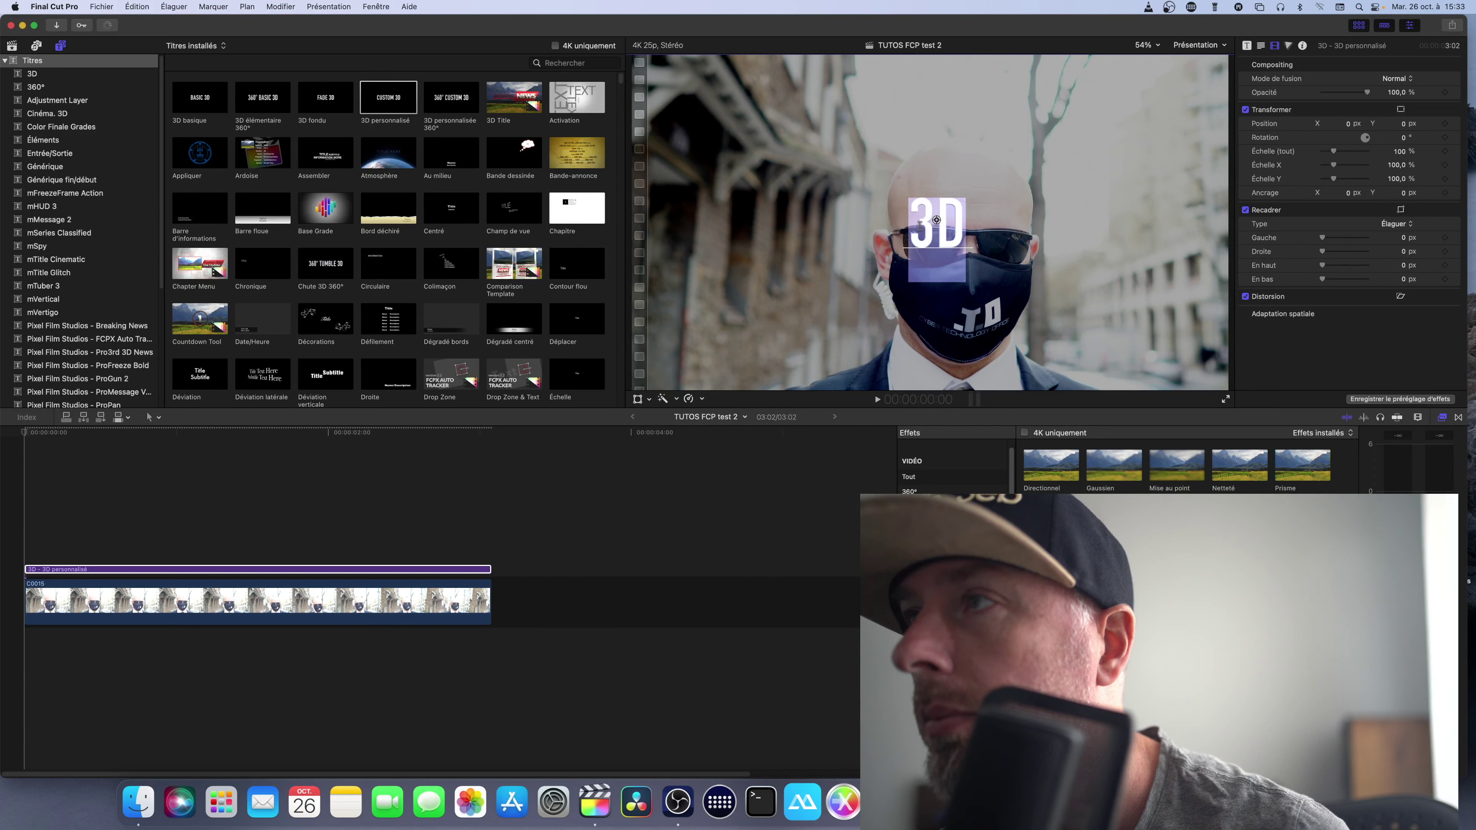
pyautogui.write('c')
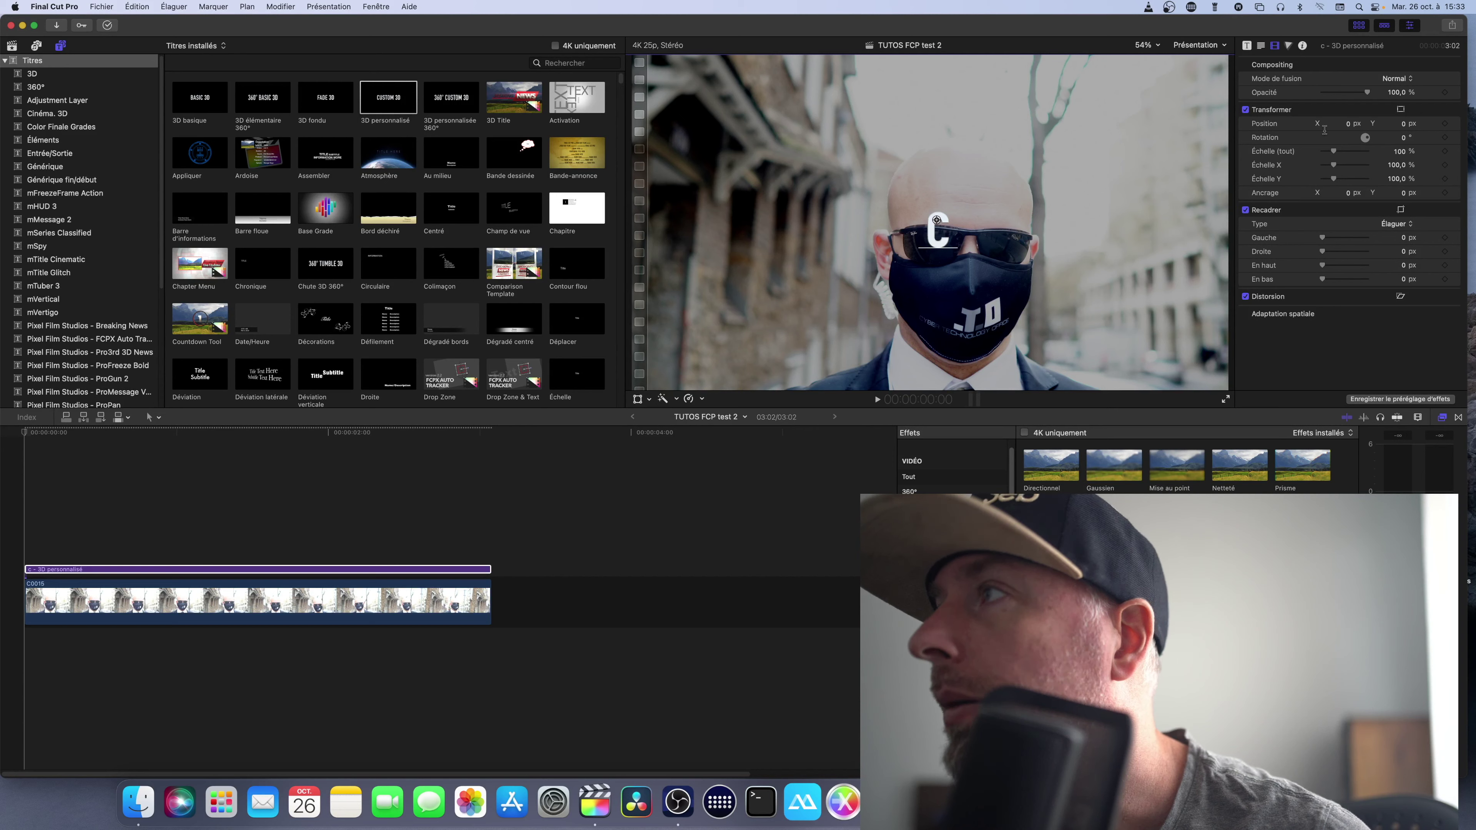
# Step: Set the title letter's font to Aliens Among Us
pyautogui.click(1247, 45)
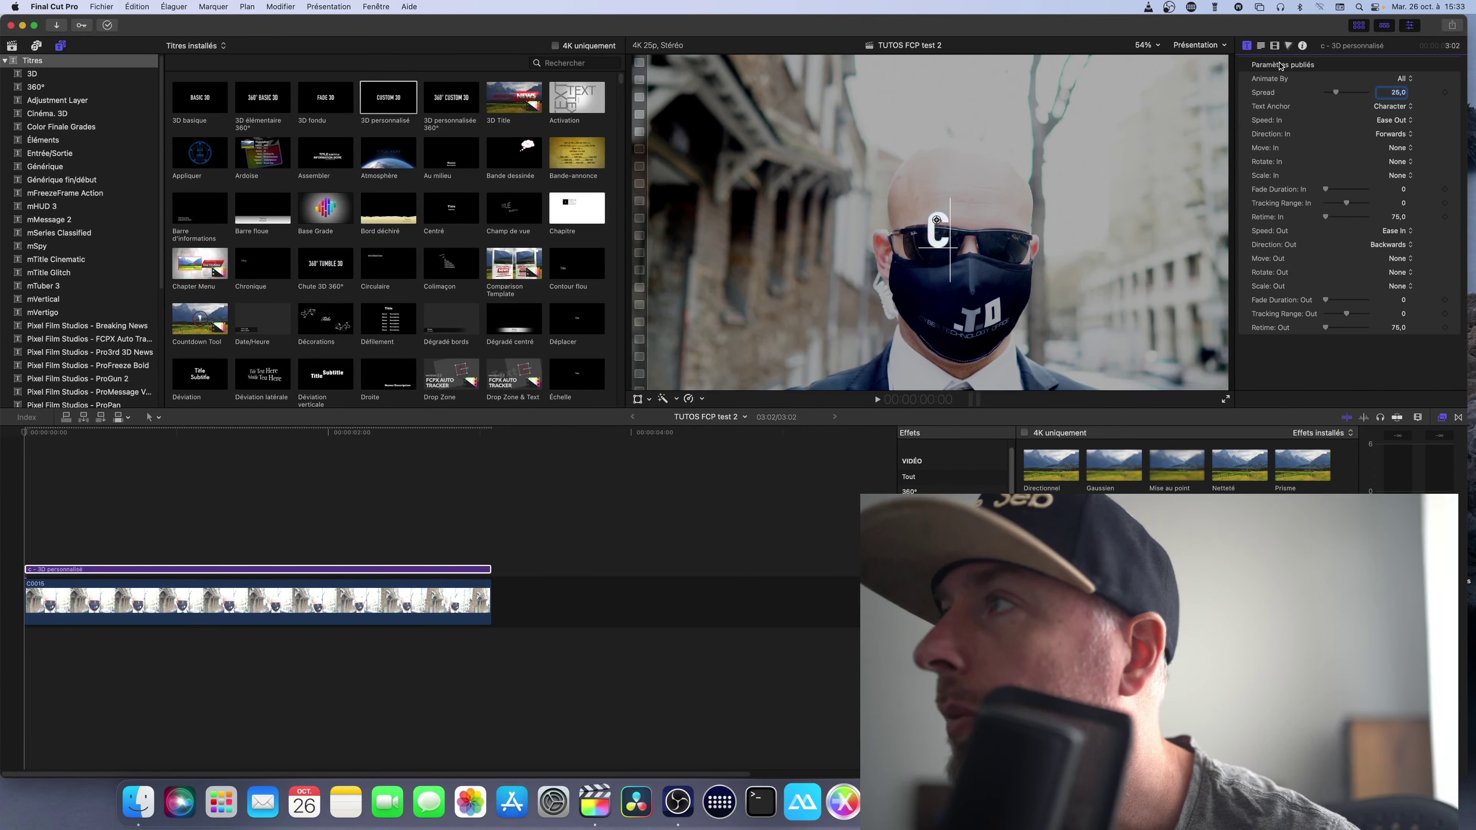
pyautogui.click(1262, 46)
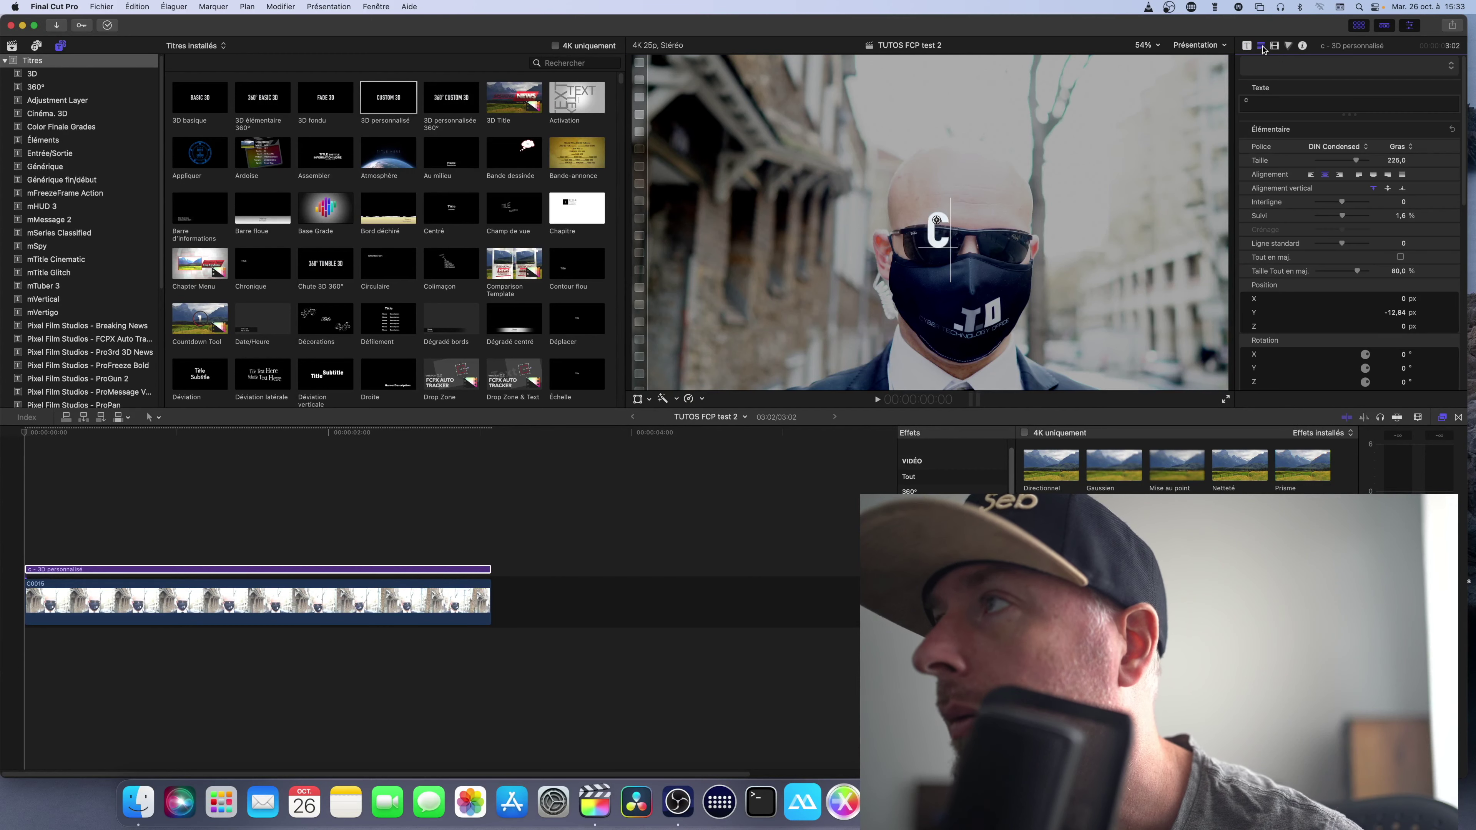
pyautogui.click(1336, 147)
pyautogui.scroll(20, 1334, 148)
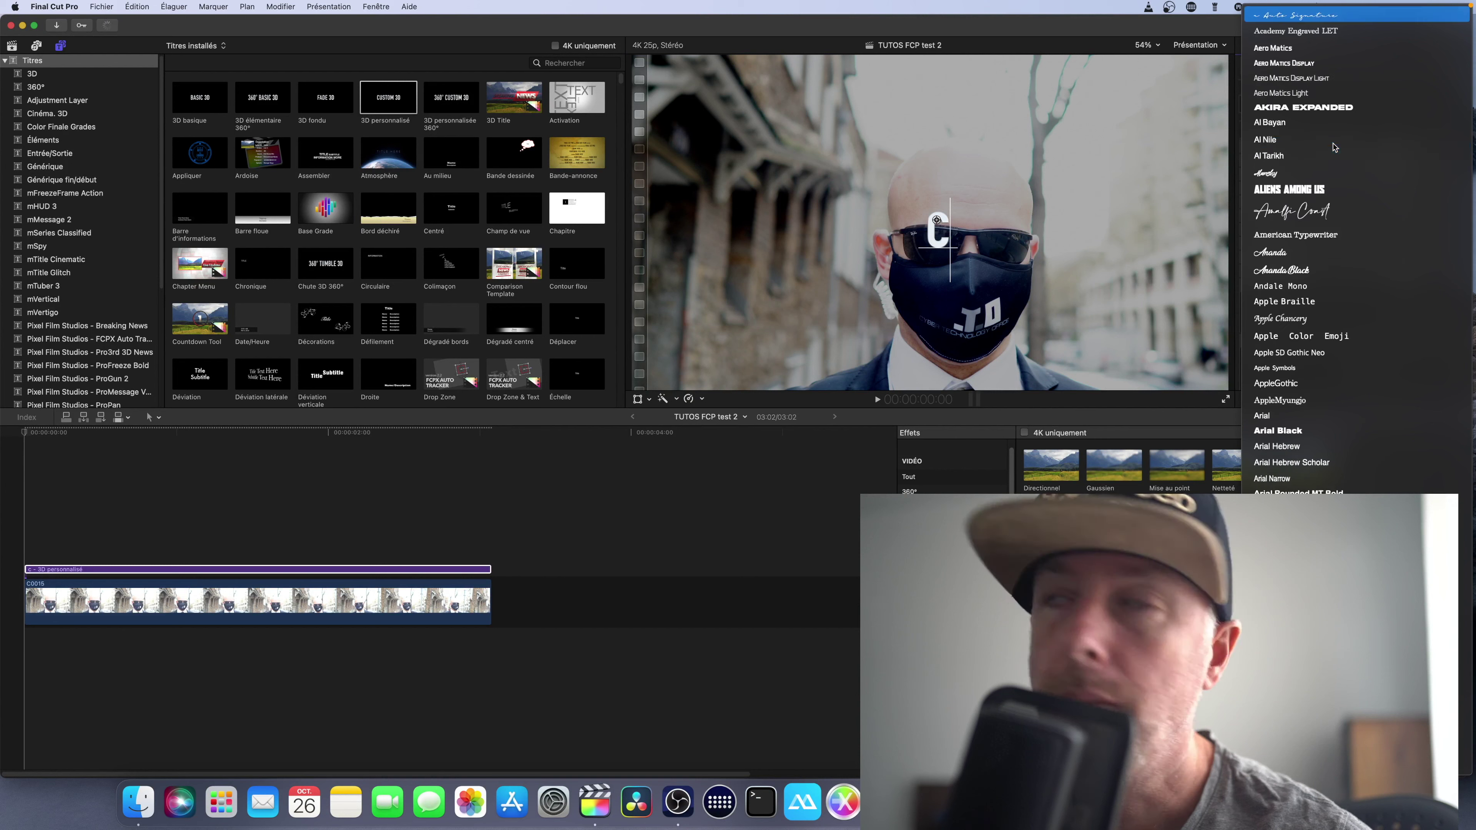
pyautogui.click(1308, 189)
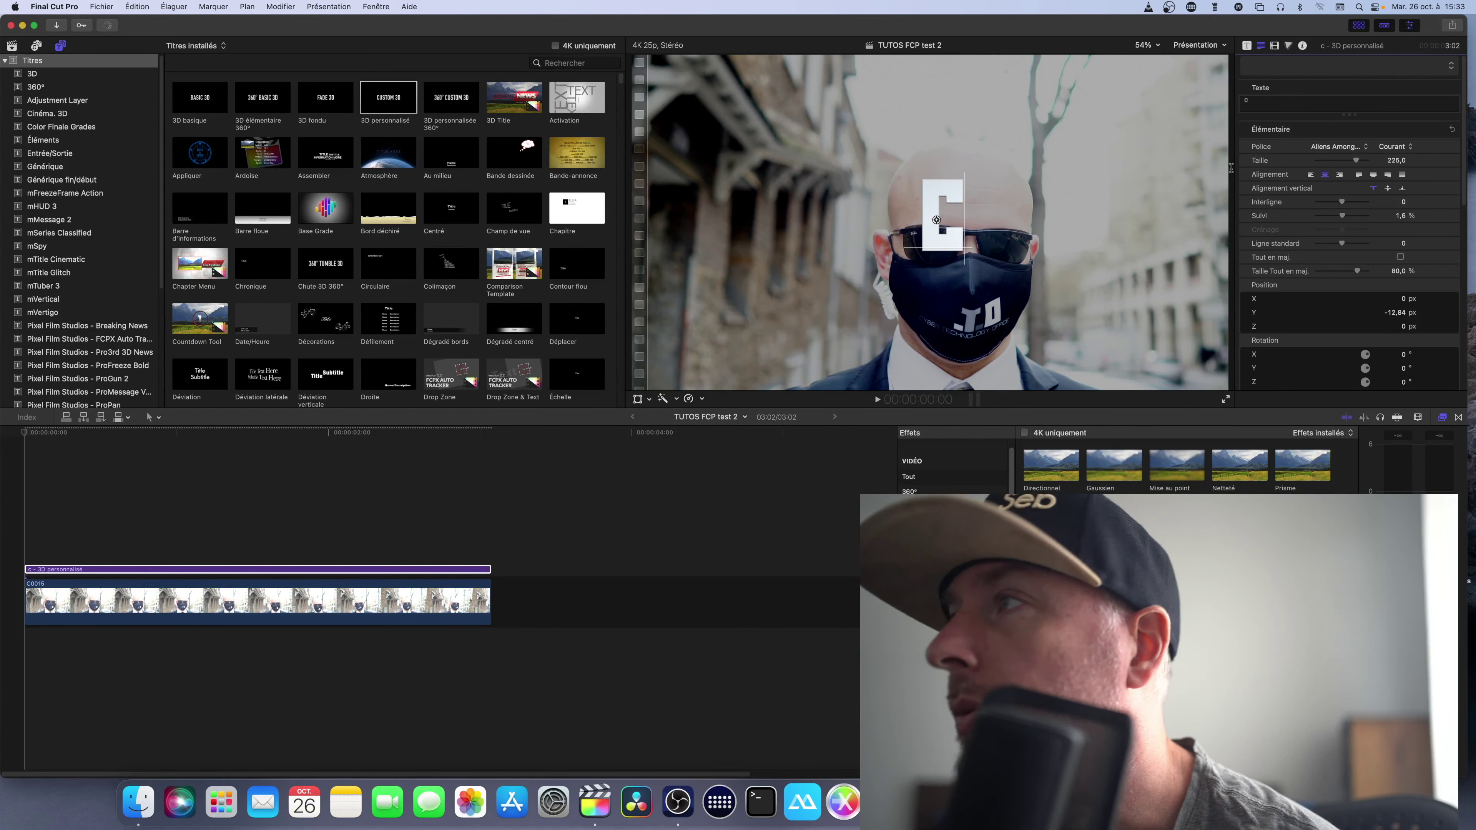
# Step: Set the letter's size to 73 and place it beside the mask's logo, at X about 22 px and Y -273 px
pyautogui.moveTo(1360, 161); pyautogui.dragTo(1333, 167)
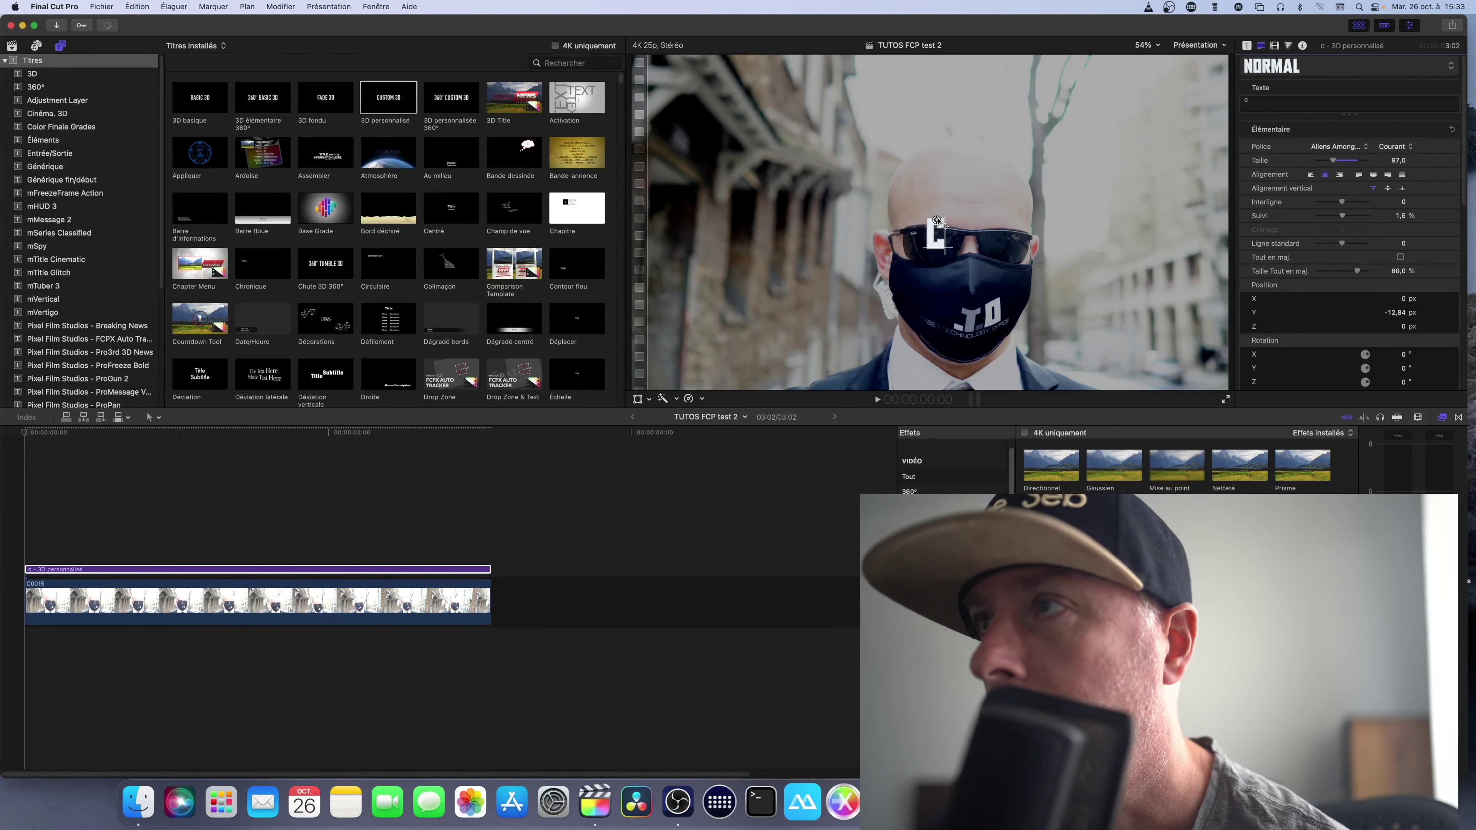
pyautogui.moveTo(937, 220); pyautogui.dragTo(938, 303)
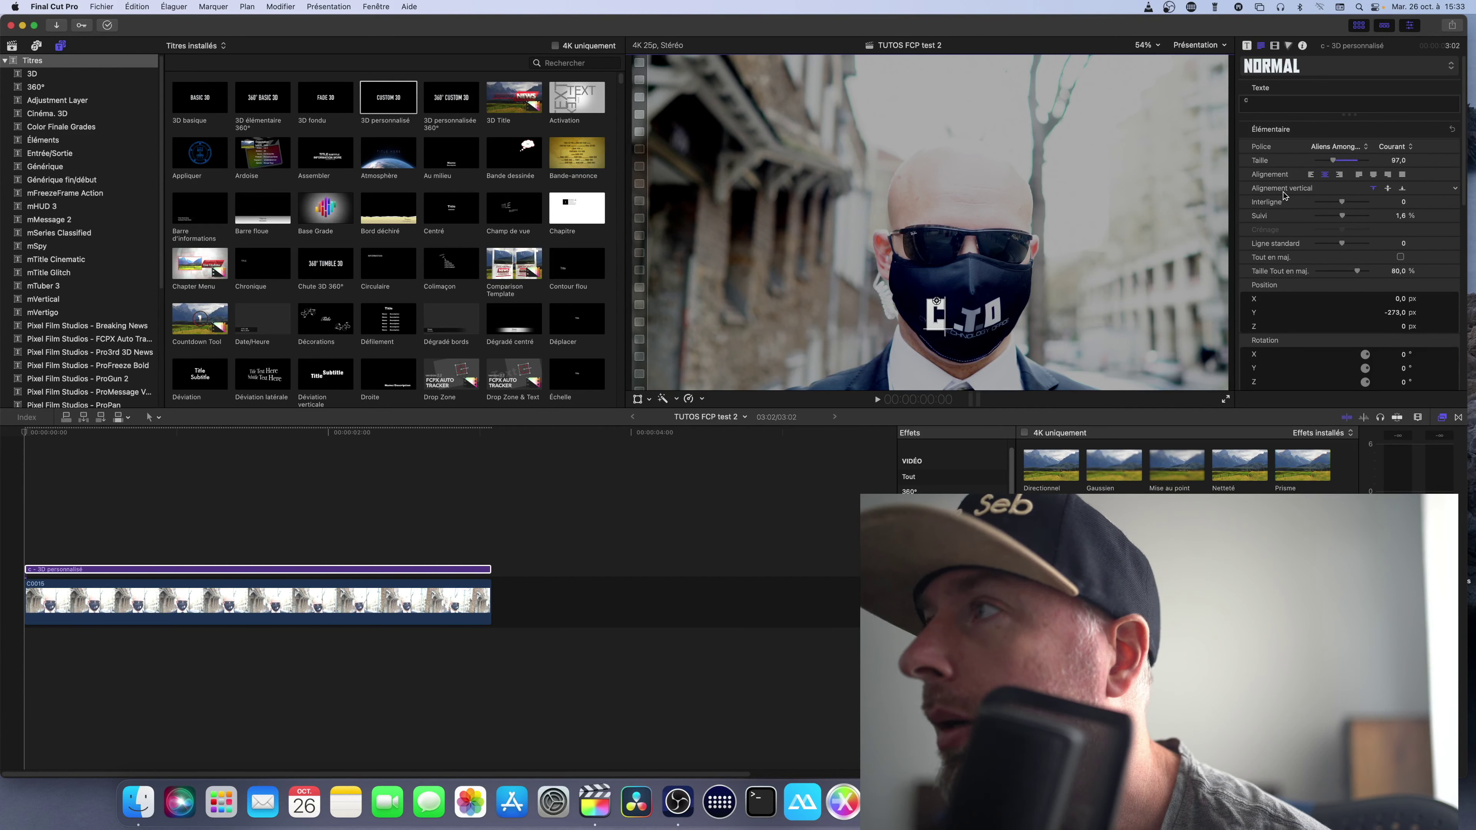
pyautogui.moveTo(1333, 161); pyautogui.dragTo(1329, 164)
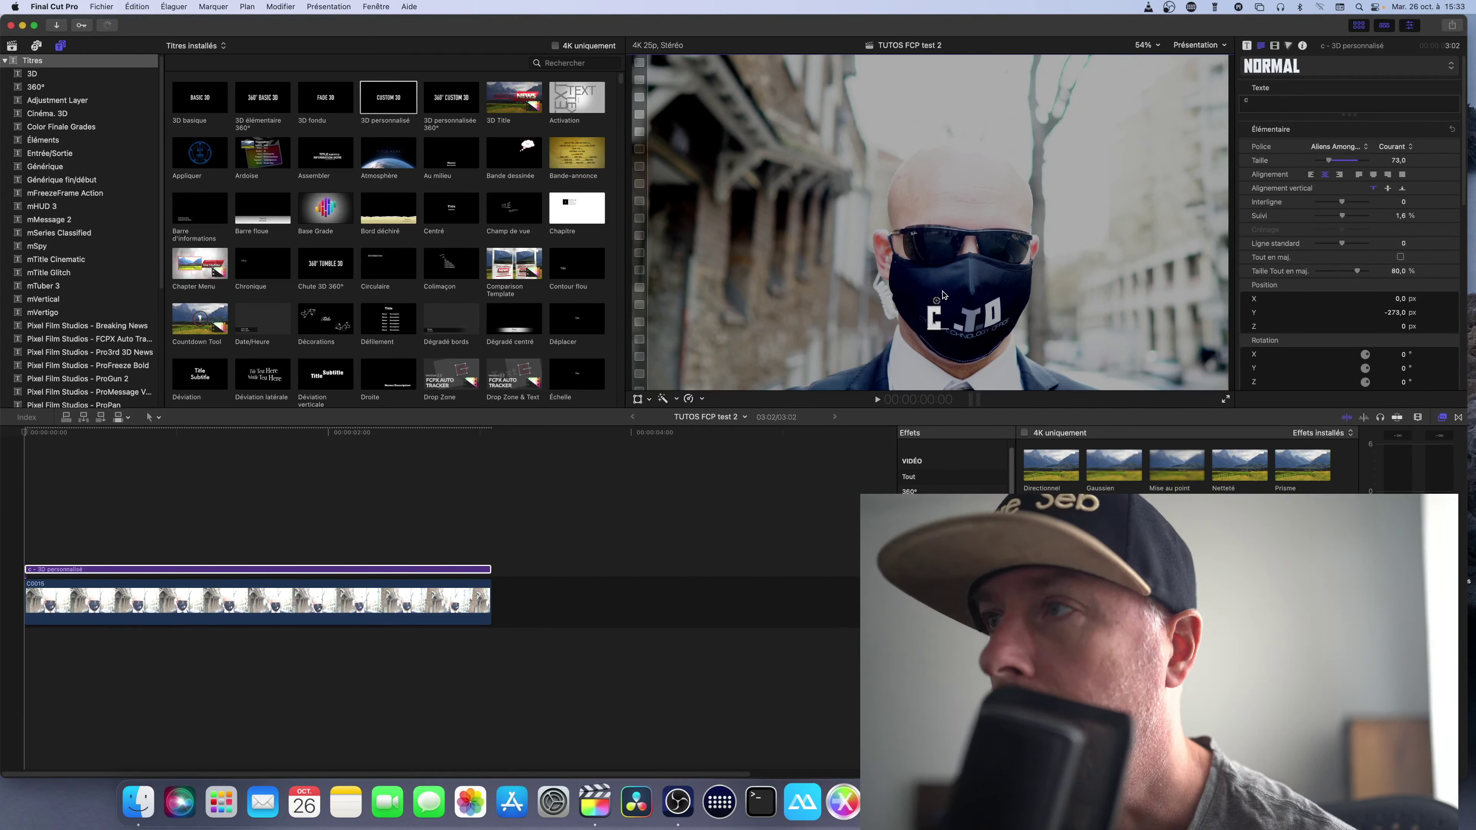
pyautogui.moveTo(942, 300); pyautogui.dragTo(949, 303)
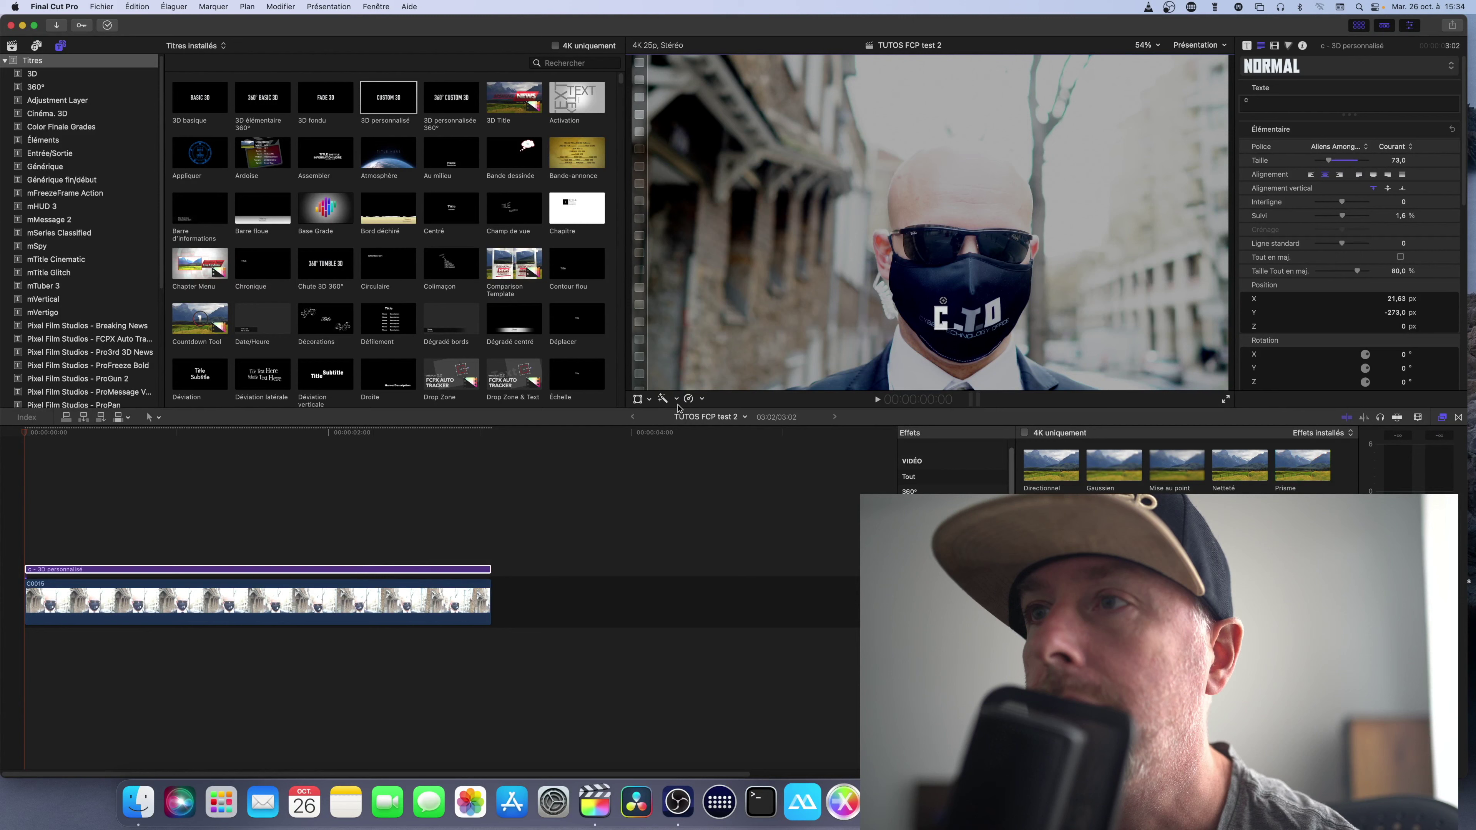
# Step: Attach the title to the clip's tracked motion, using Piste Objet from C0015 as the tracking source for Transform
pyautogui.click(649, 399)
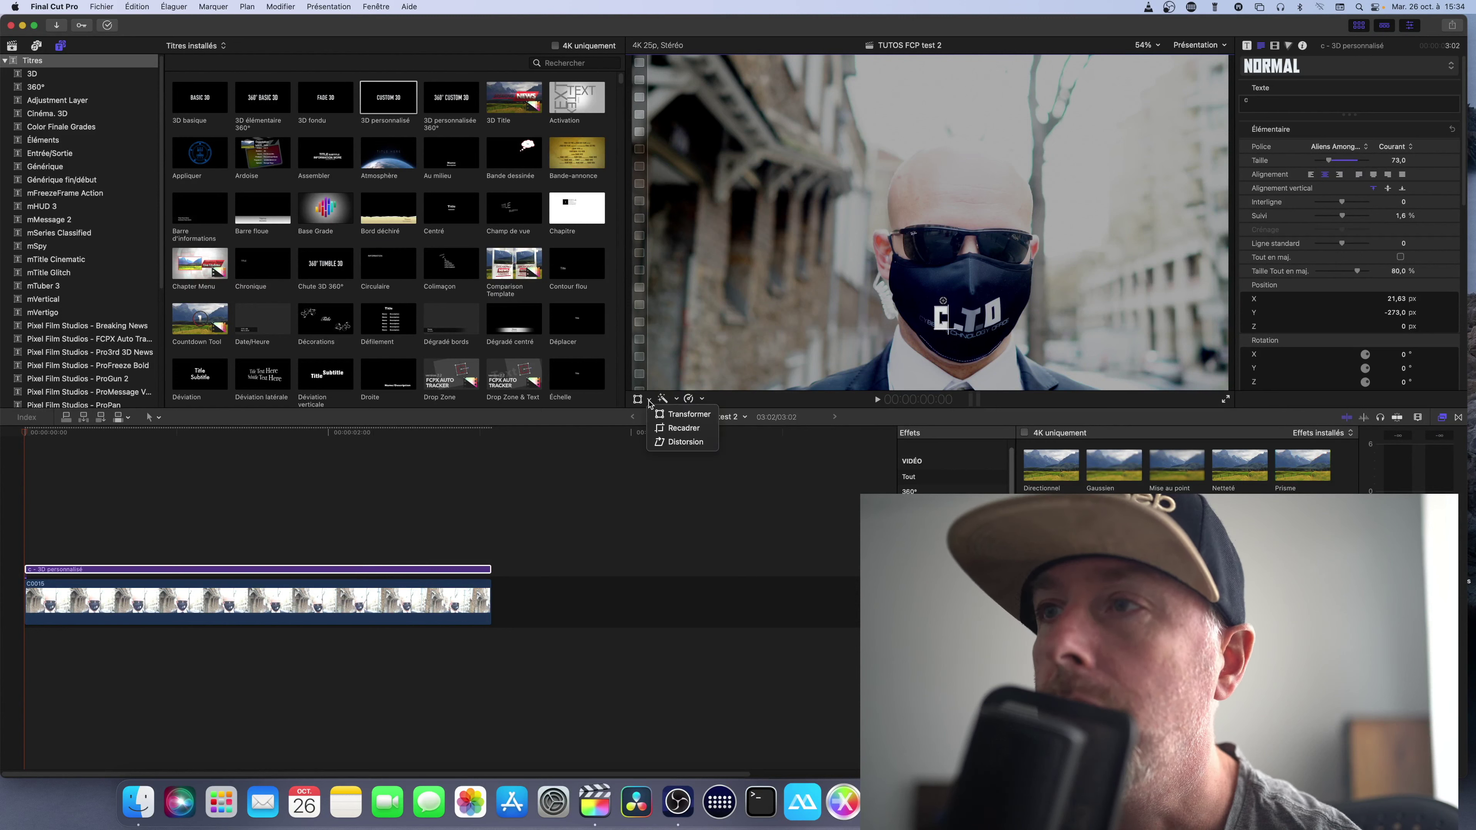
pyautogui.click(684, 415)
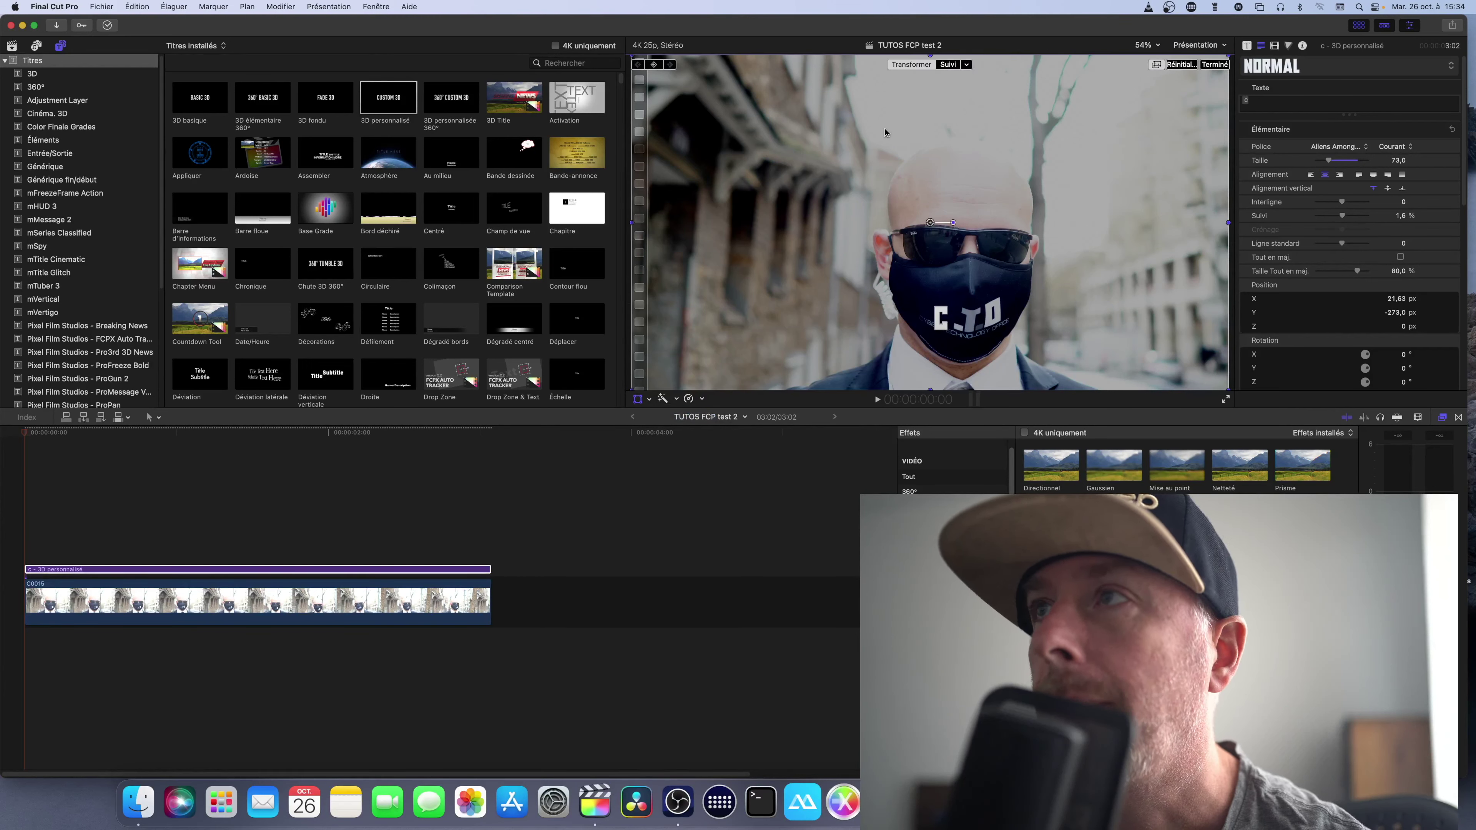
pyautogui.click(966, 65)
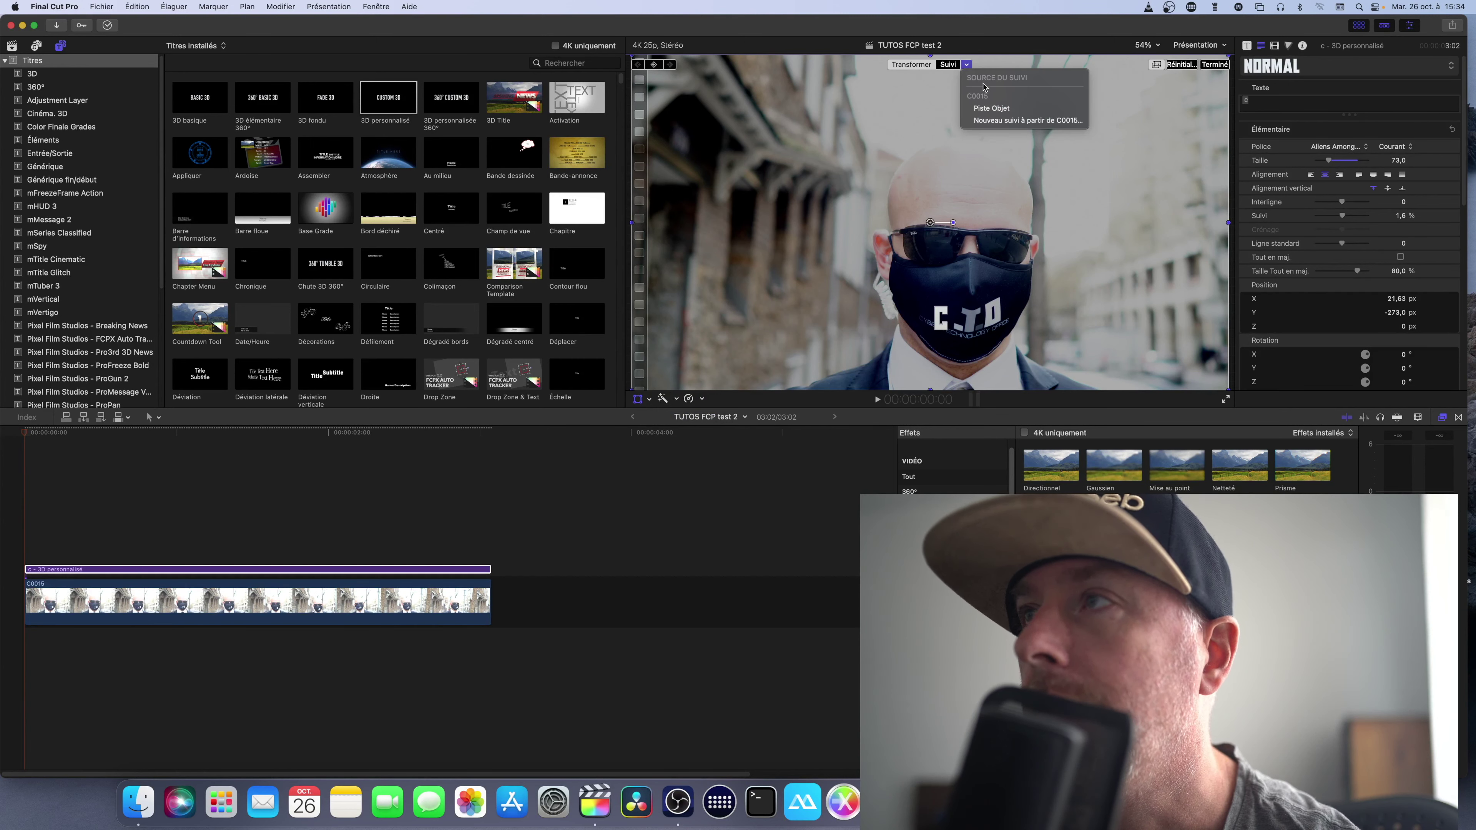
pyautogui.click(994, 110)
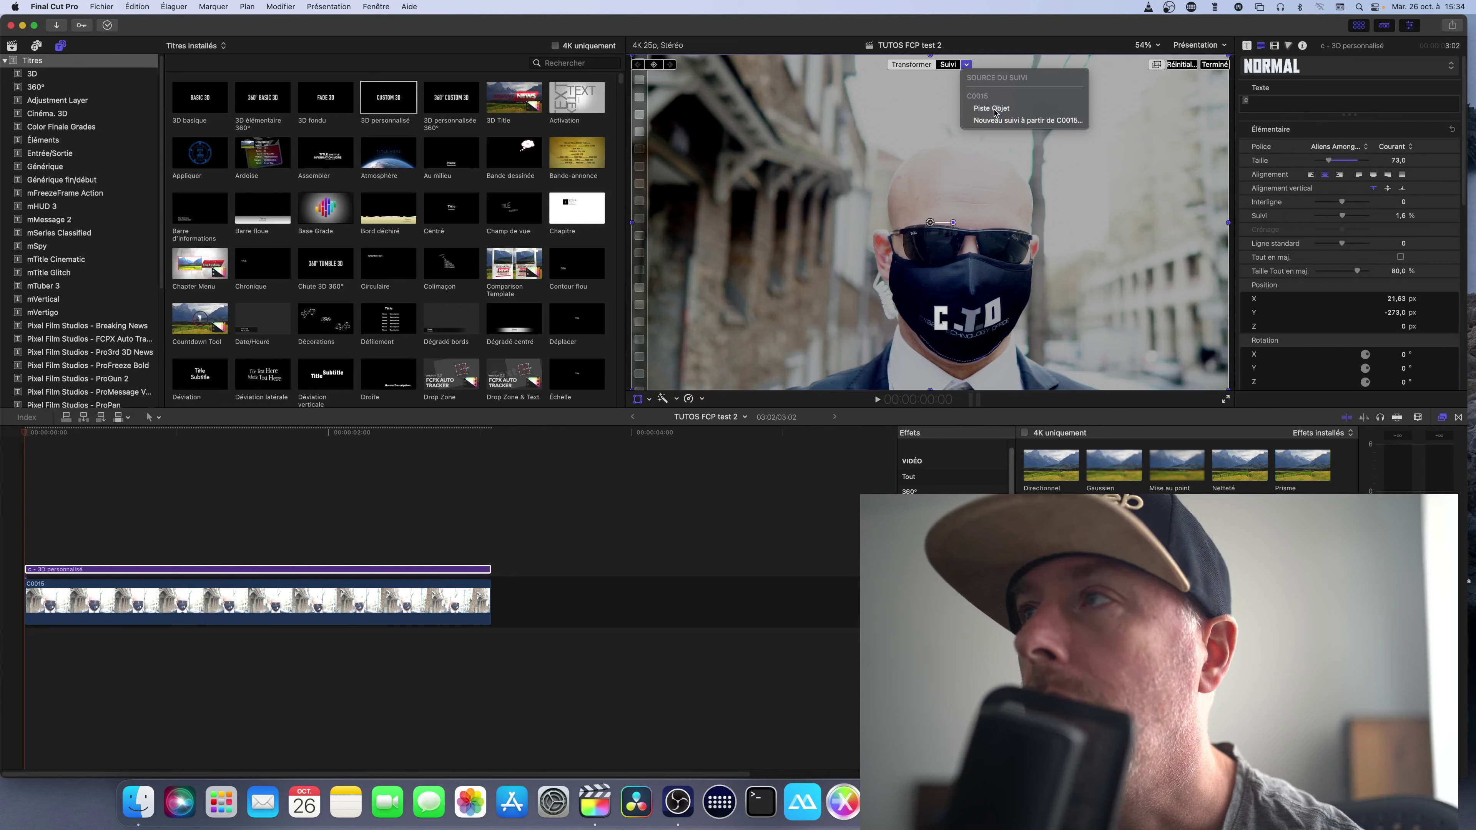
# Step: Check the title's tracking source and look through its text and video settings
pyautogui.click(967, 65)
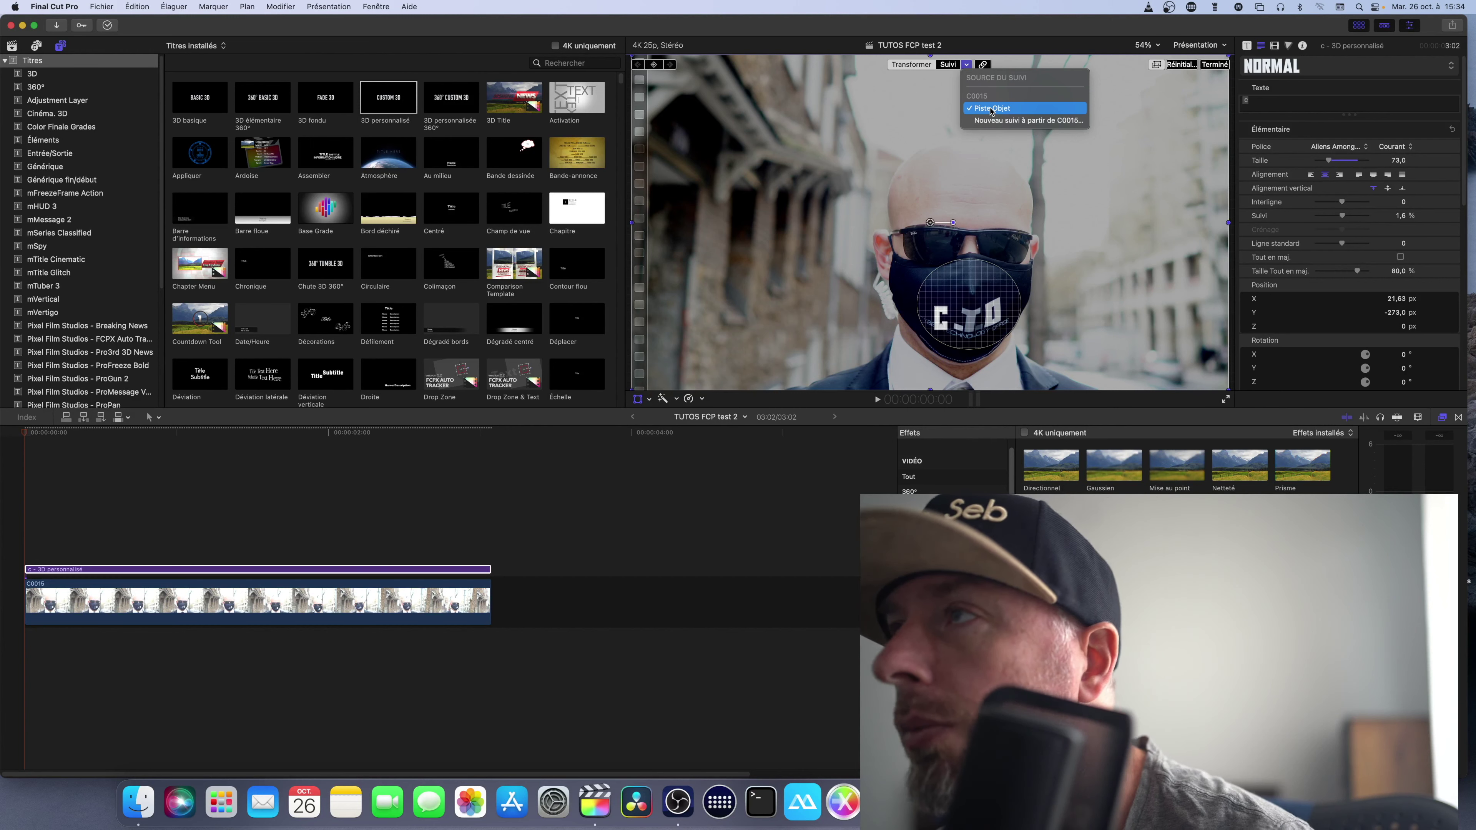
pyautogui.click(967, 65)
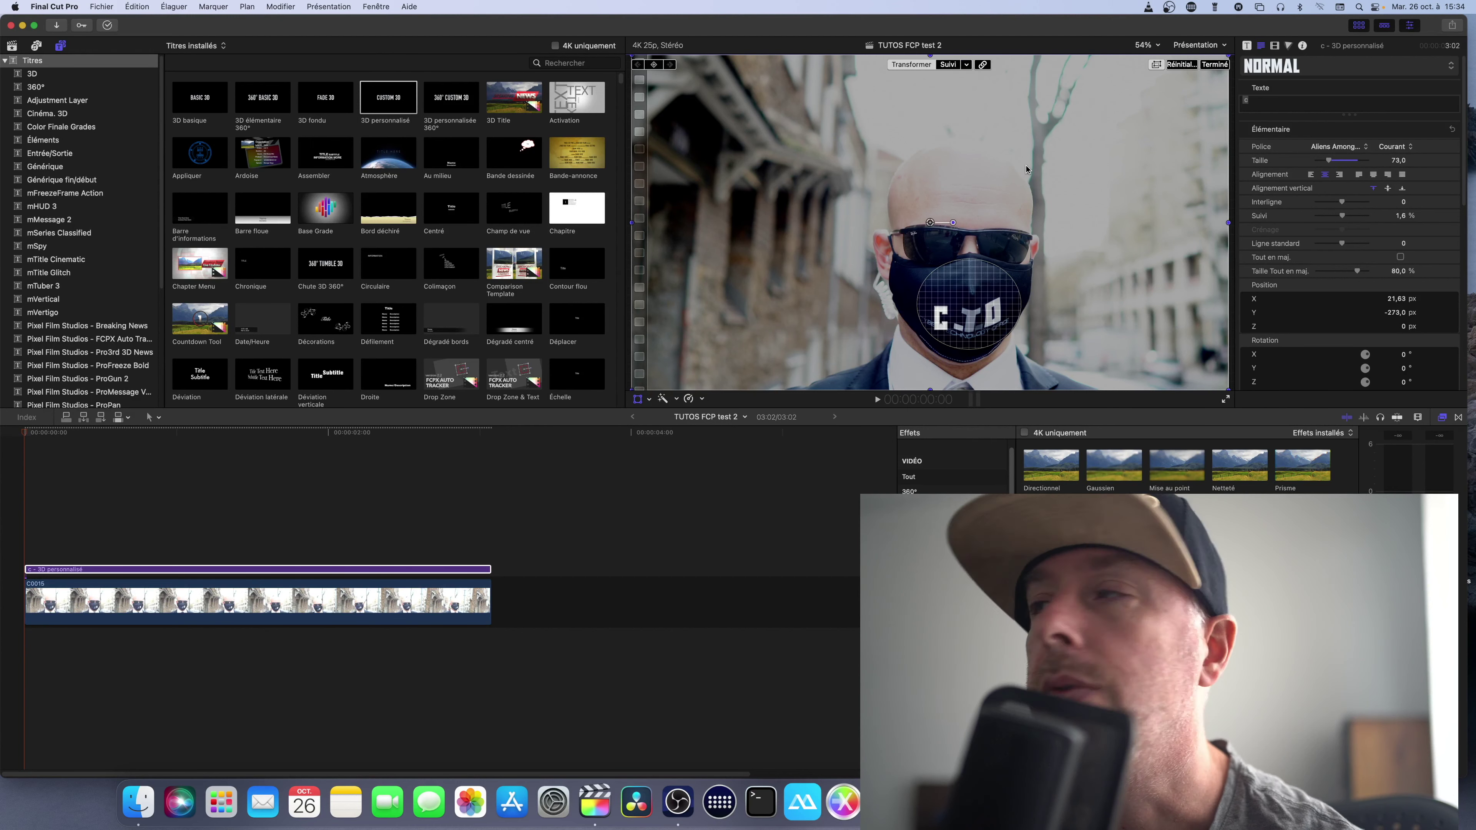
pyautogui.scroll(-10, 1274, 277)
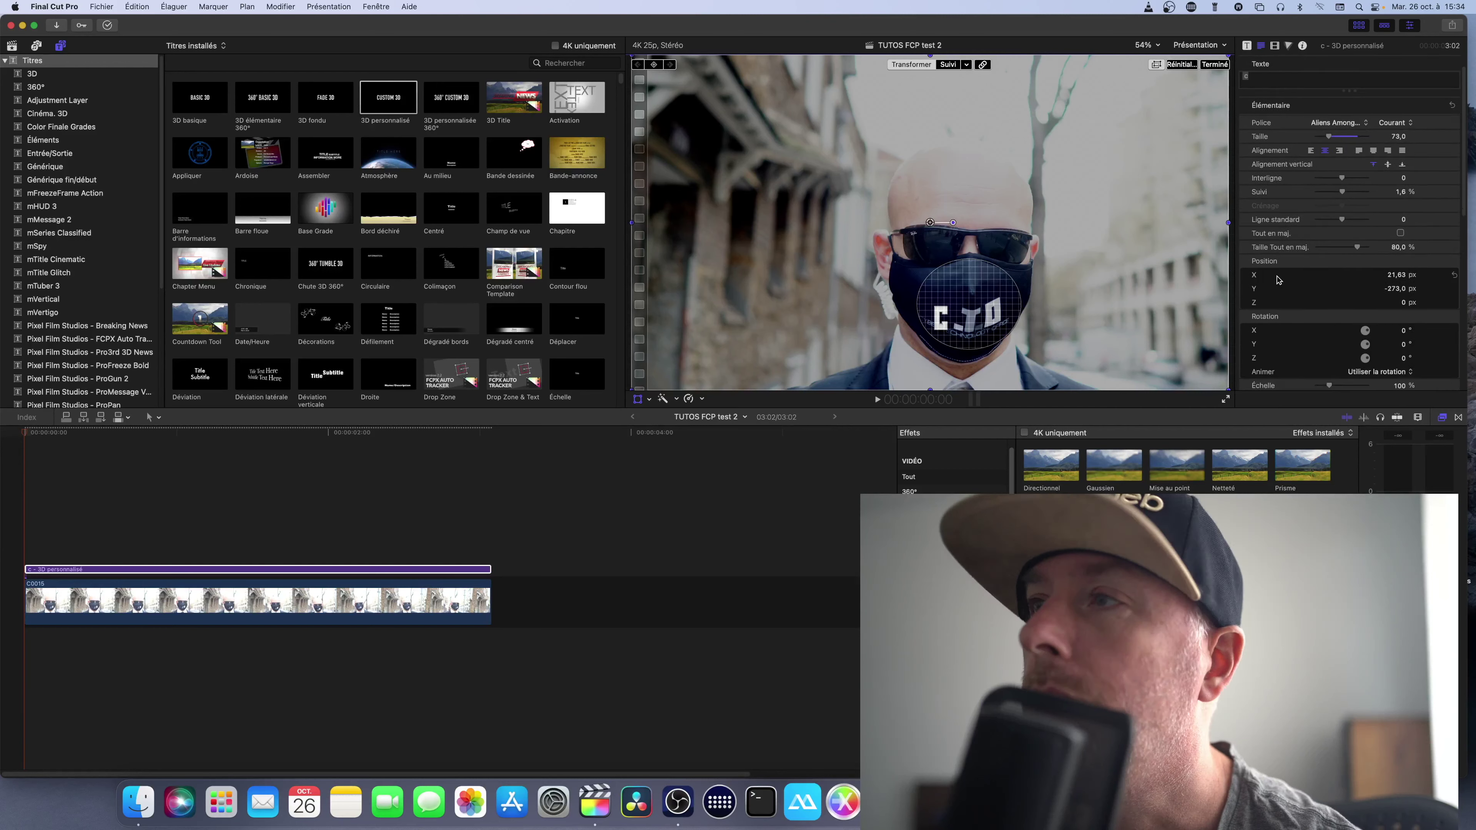
pyautogui.scroll(-3, 1284, 283)
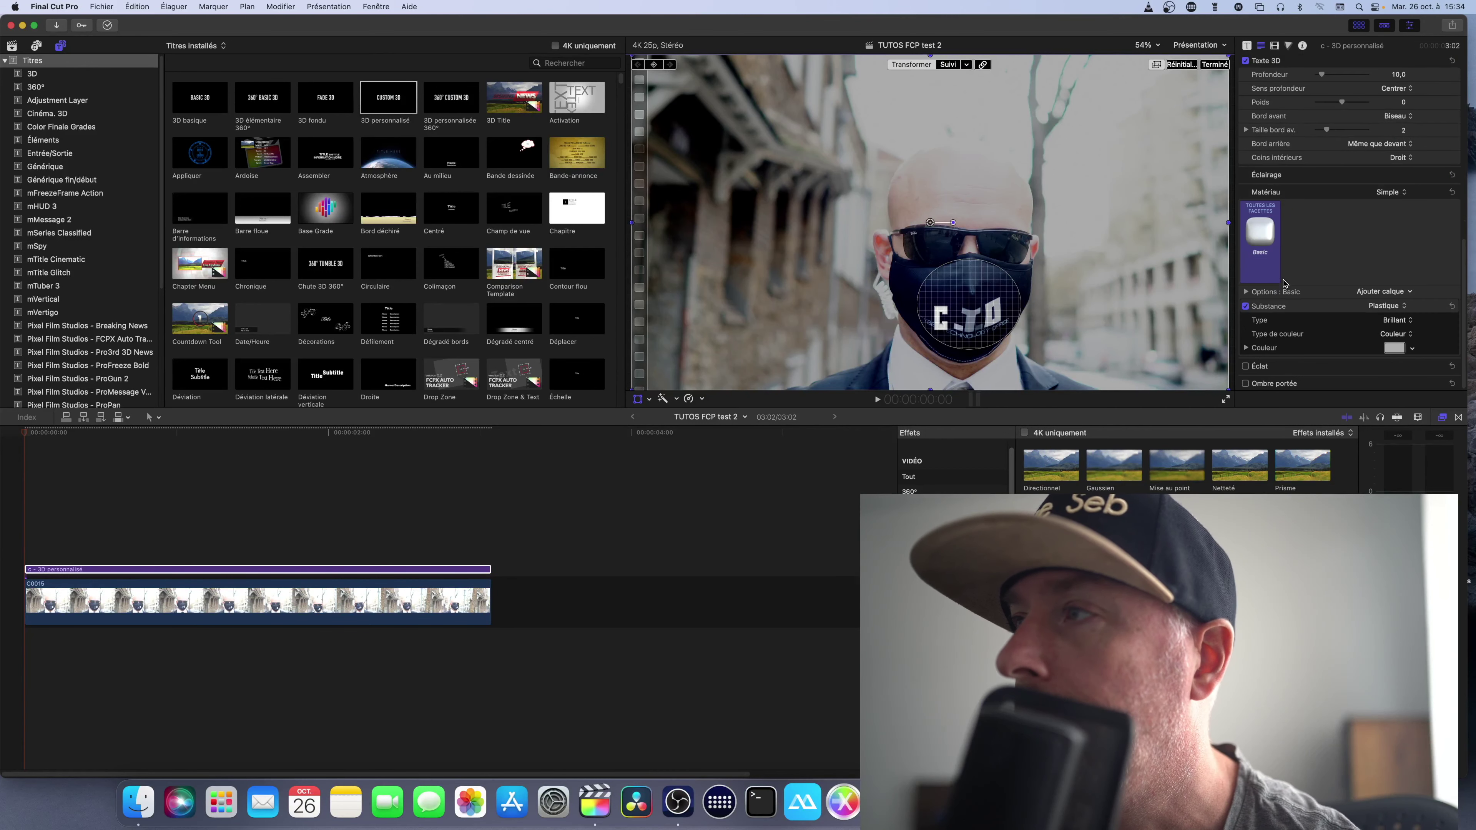
pyautogui.click(1275, 46)
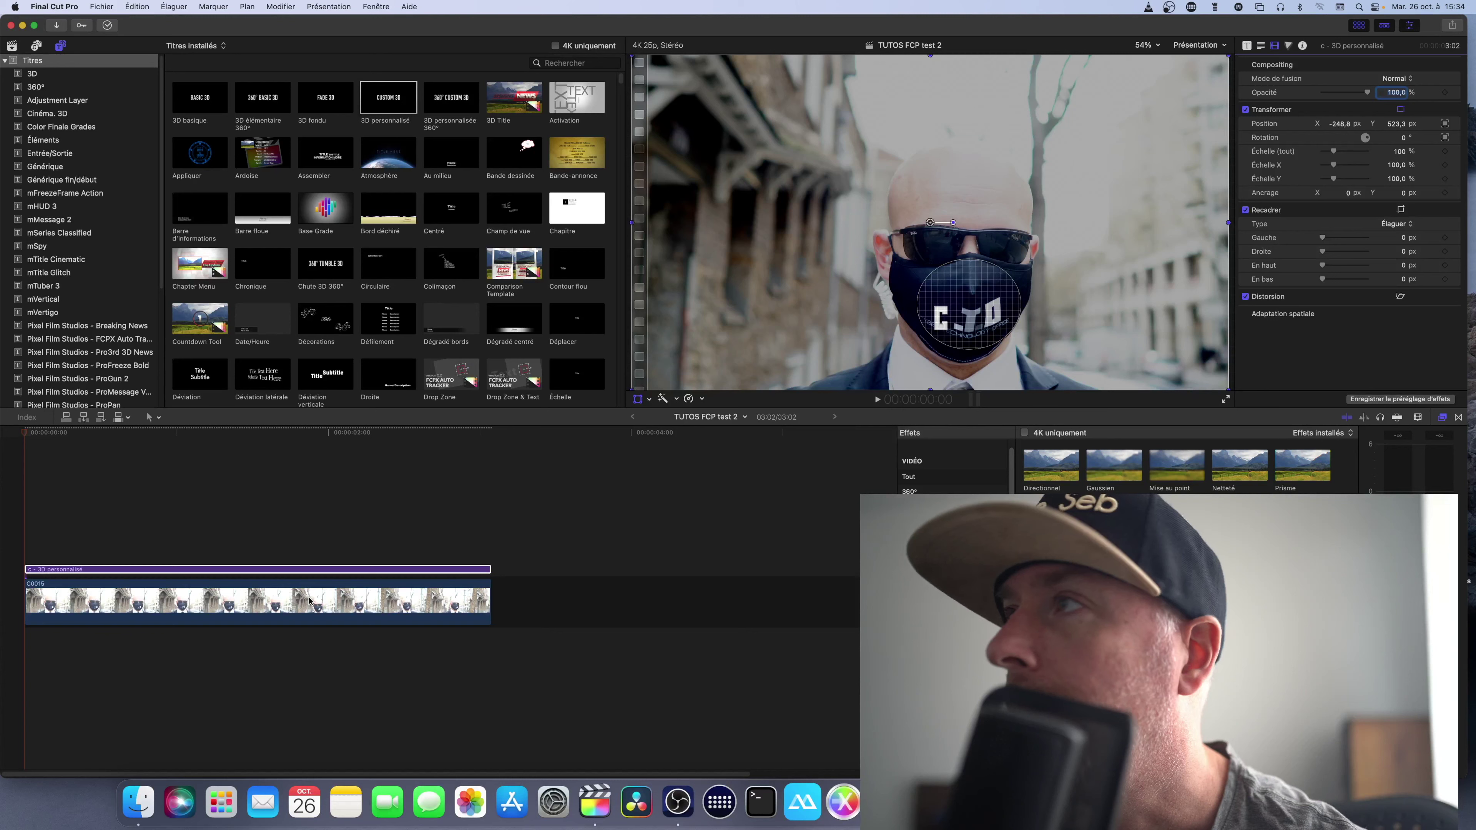
pyautogui.press('space')
# Step: Rename the object track of clip C0015 as "lettre"
pyautogui.click(365, 595)
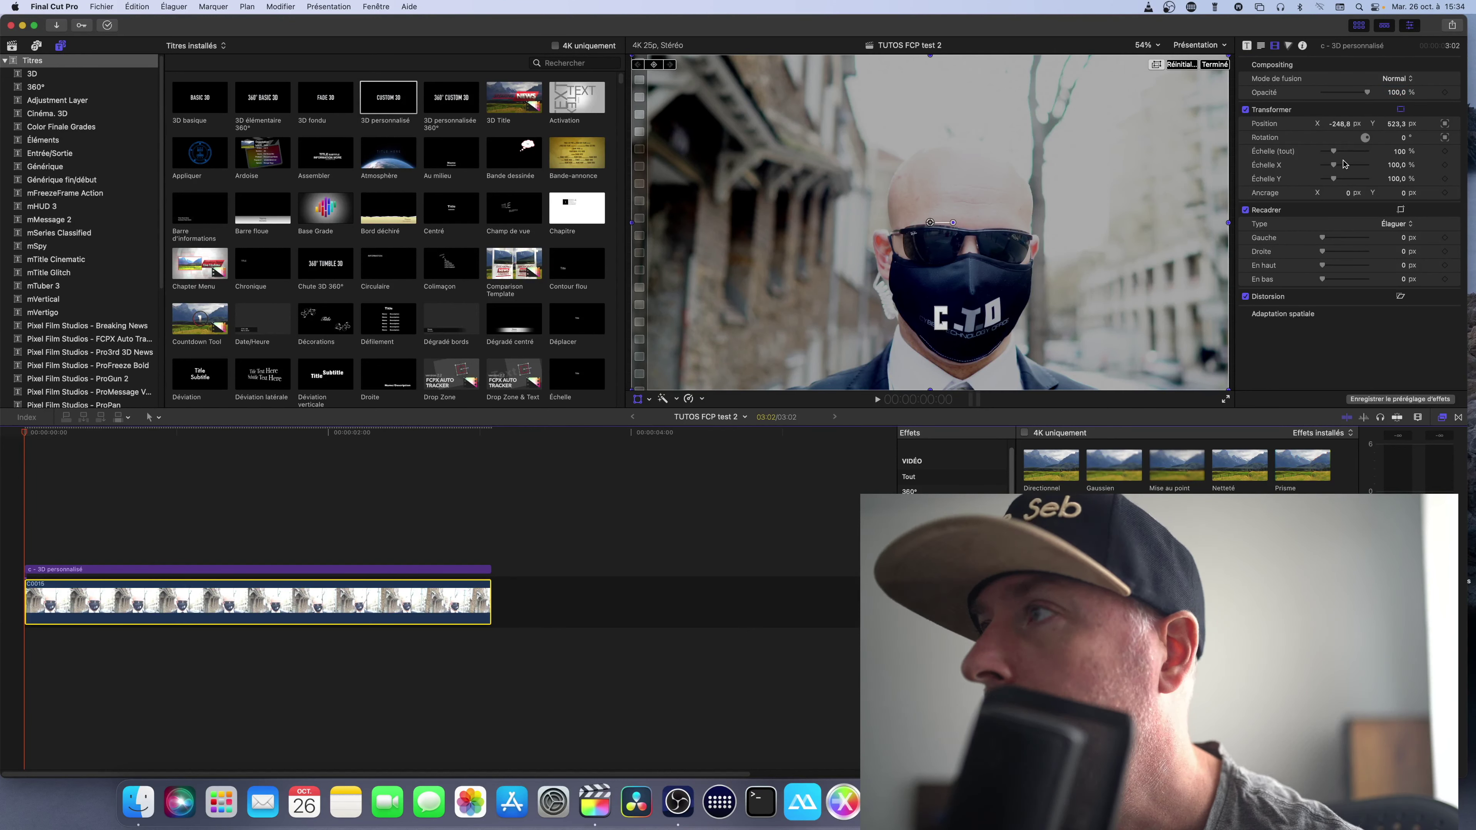
pyautogui.scroll(-5, 1334, 251)
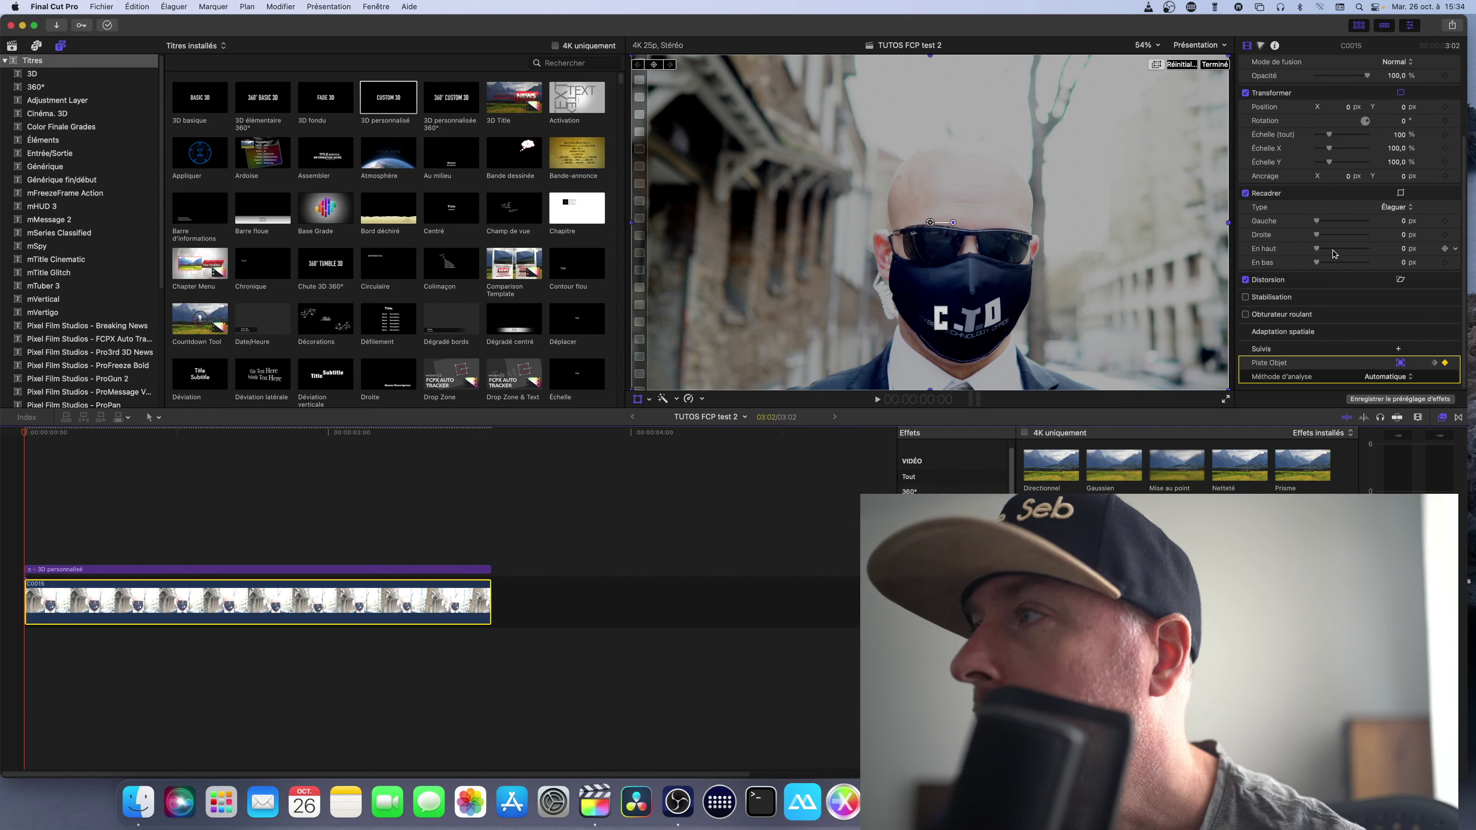
pyautogui.click(1270, 364)
pyautogui.doubleClick(1269, 364)
pyautogui.write('le')
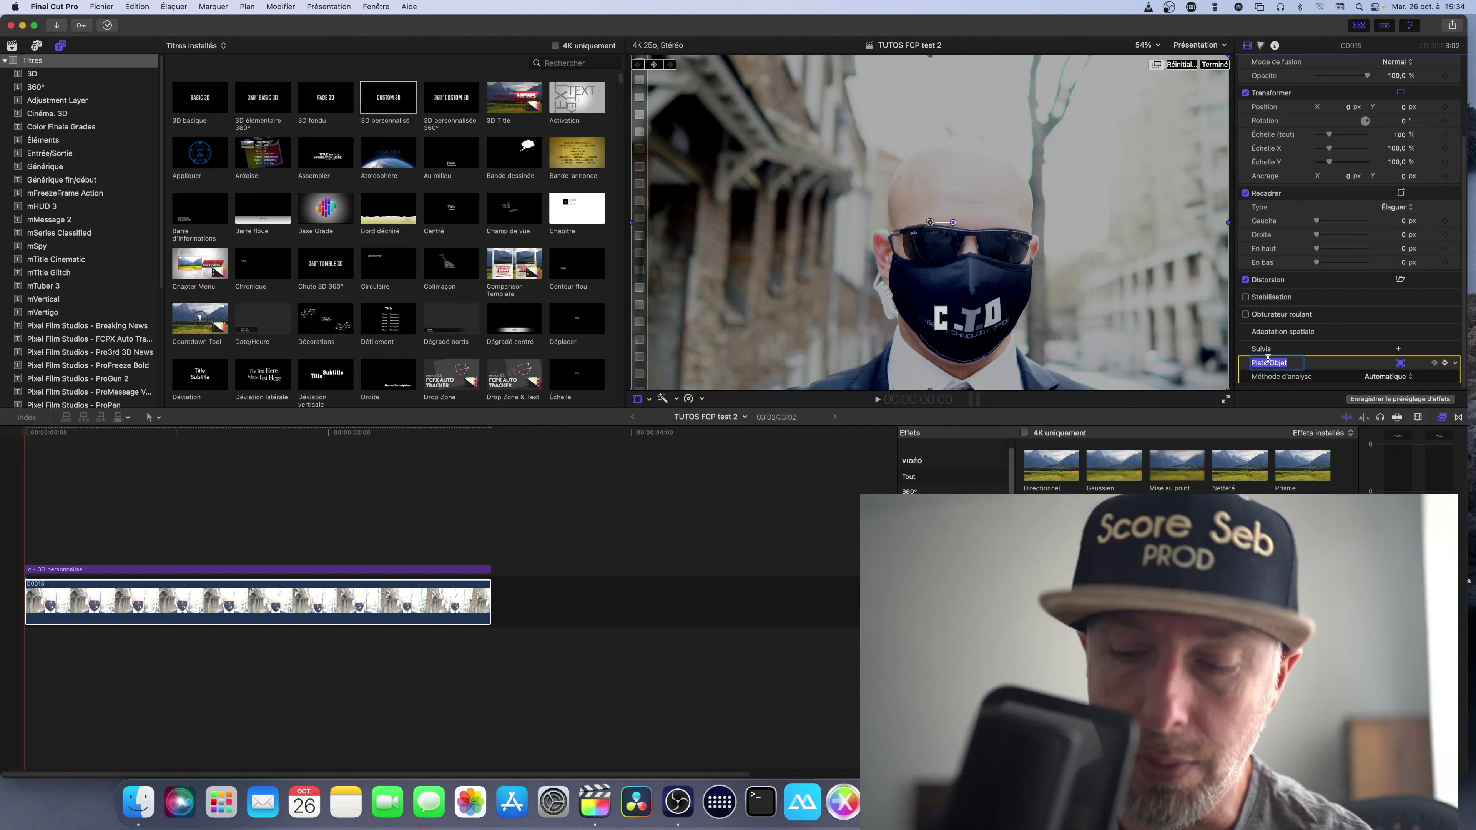
pyautogui.write('ttre')
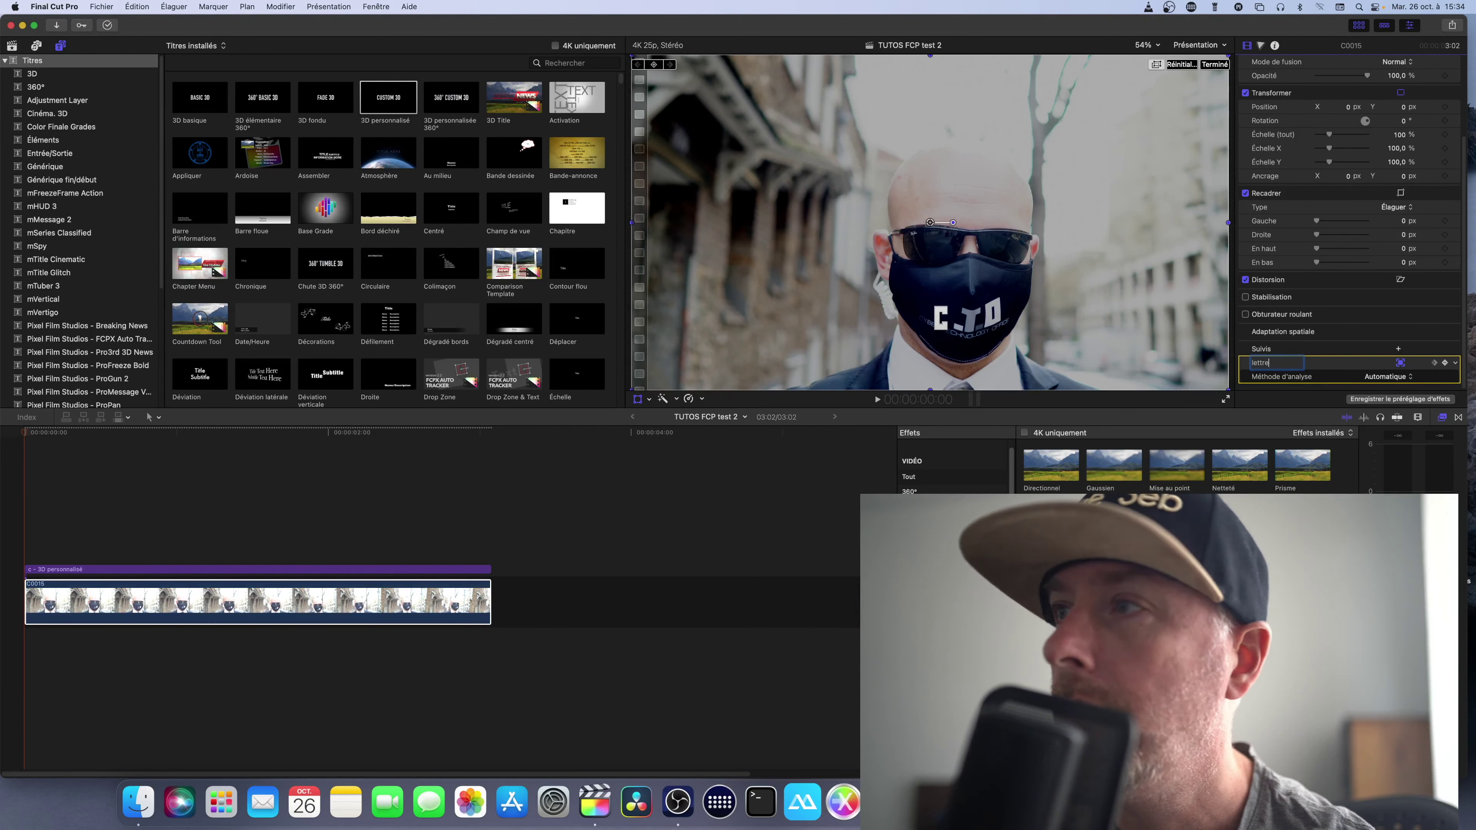
pyautogui.press('Return')
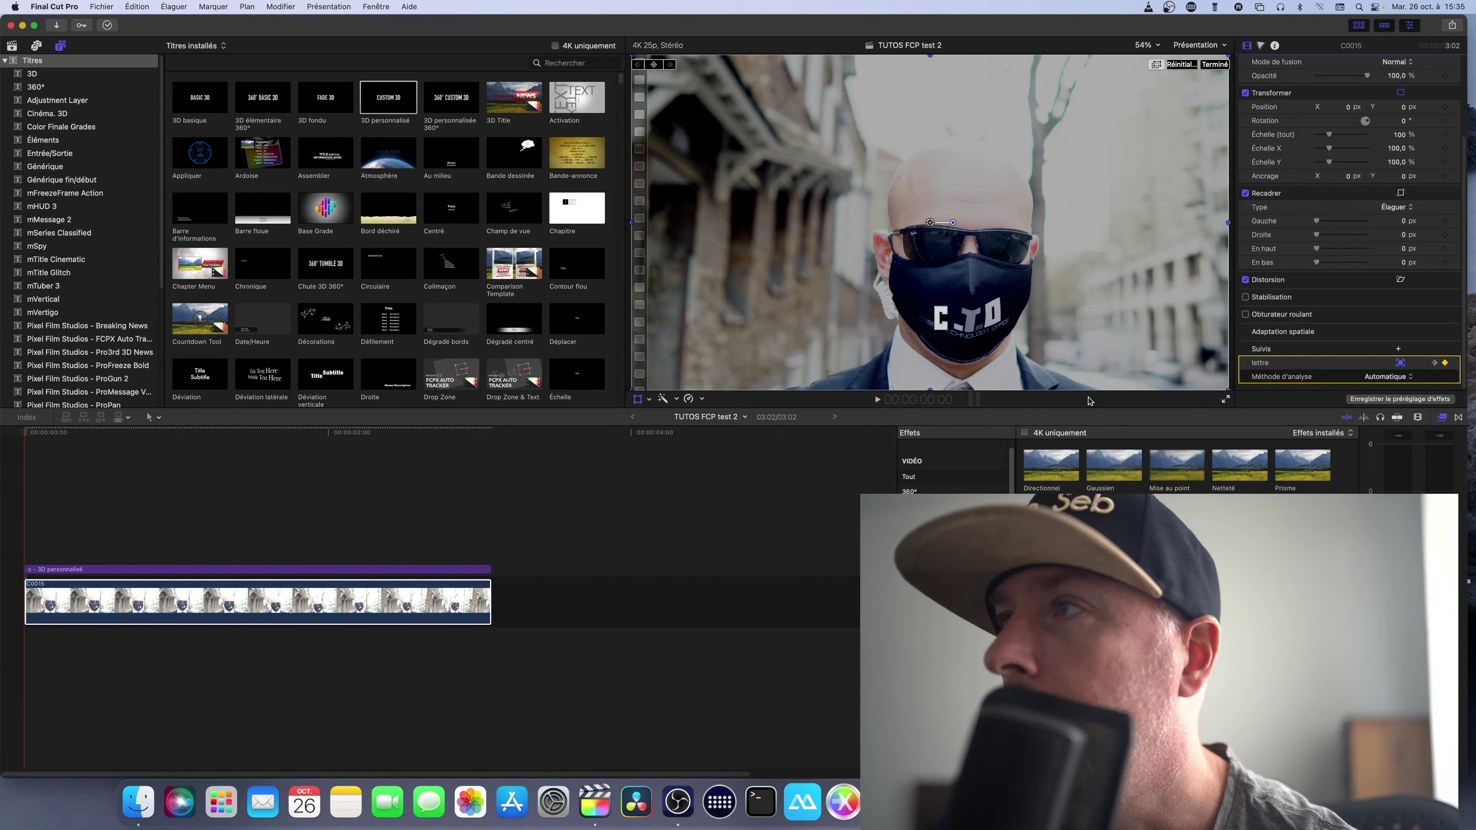
# Step: Select the 3D title and check that its tracking source is the lettre track of C0015
pyautogui.click(340, 571)
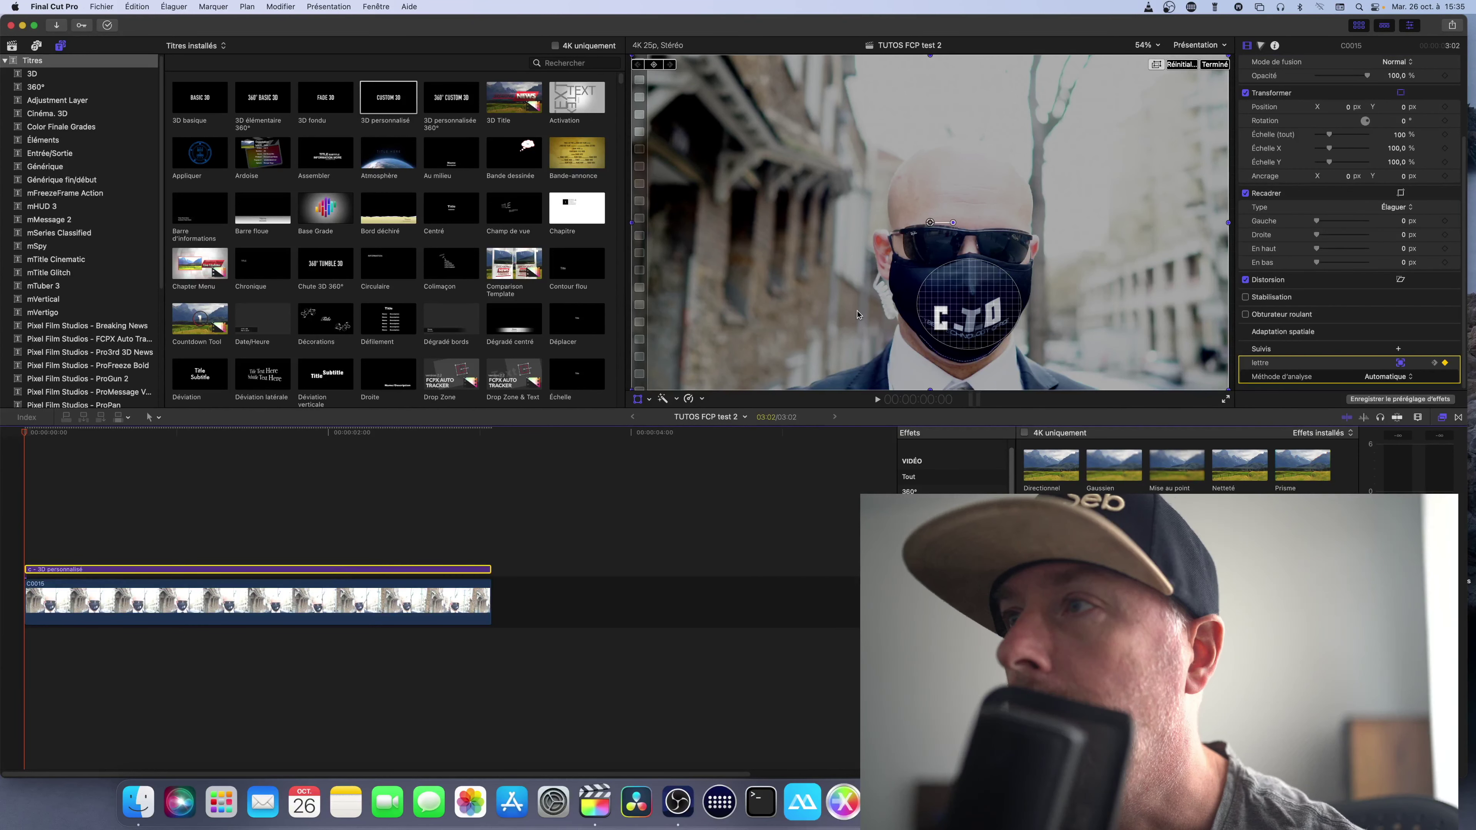
pyautogui.click(942, 316)
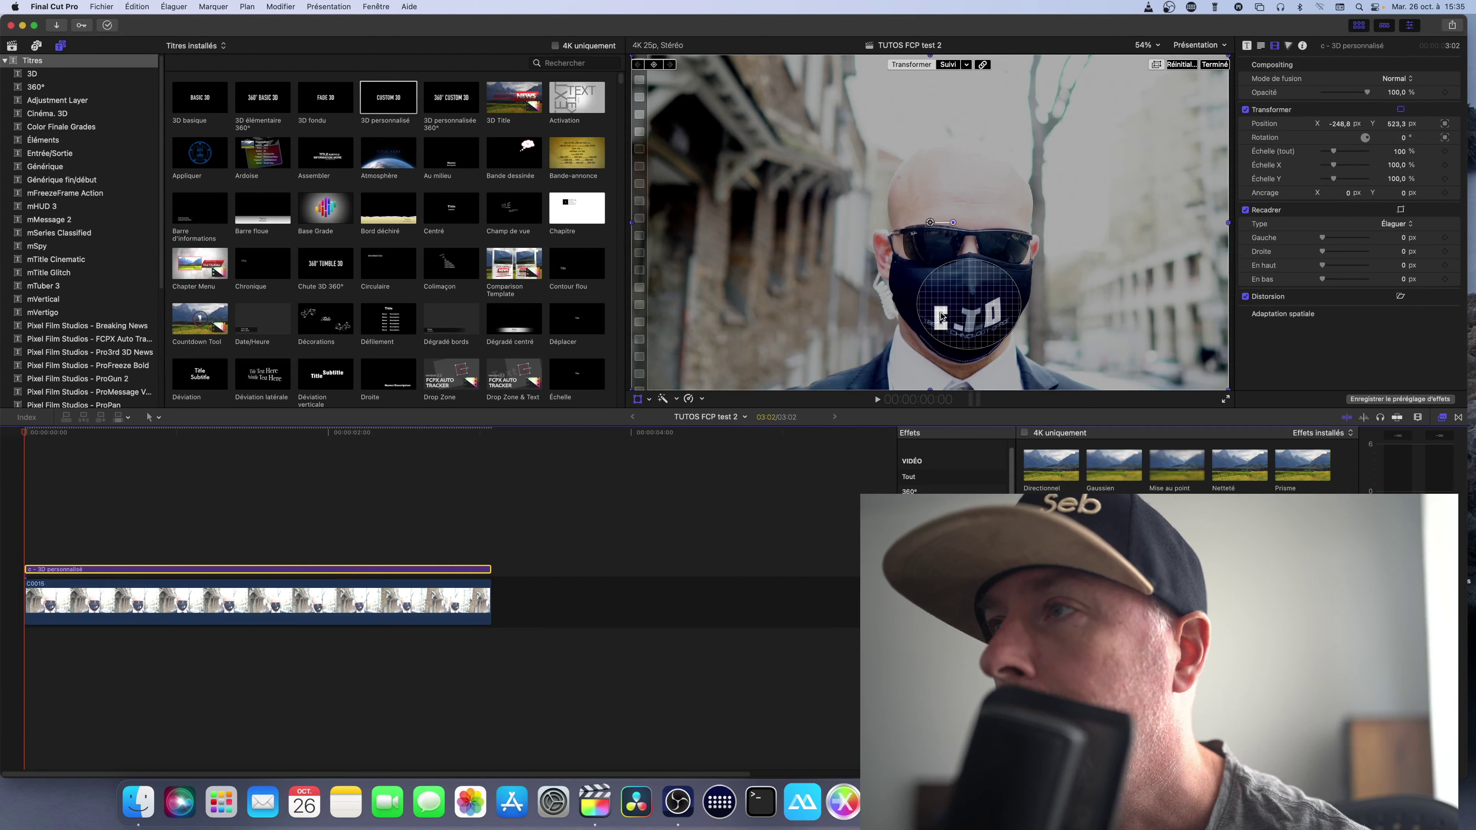
pyautogui.click(938, 268)
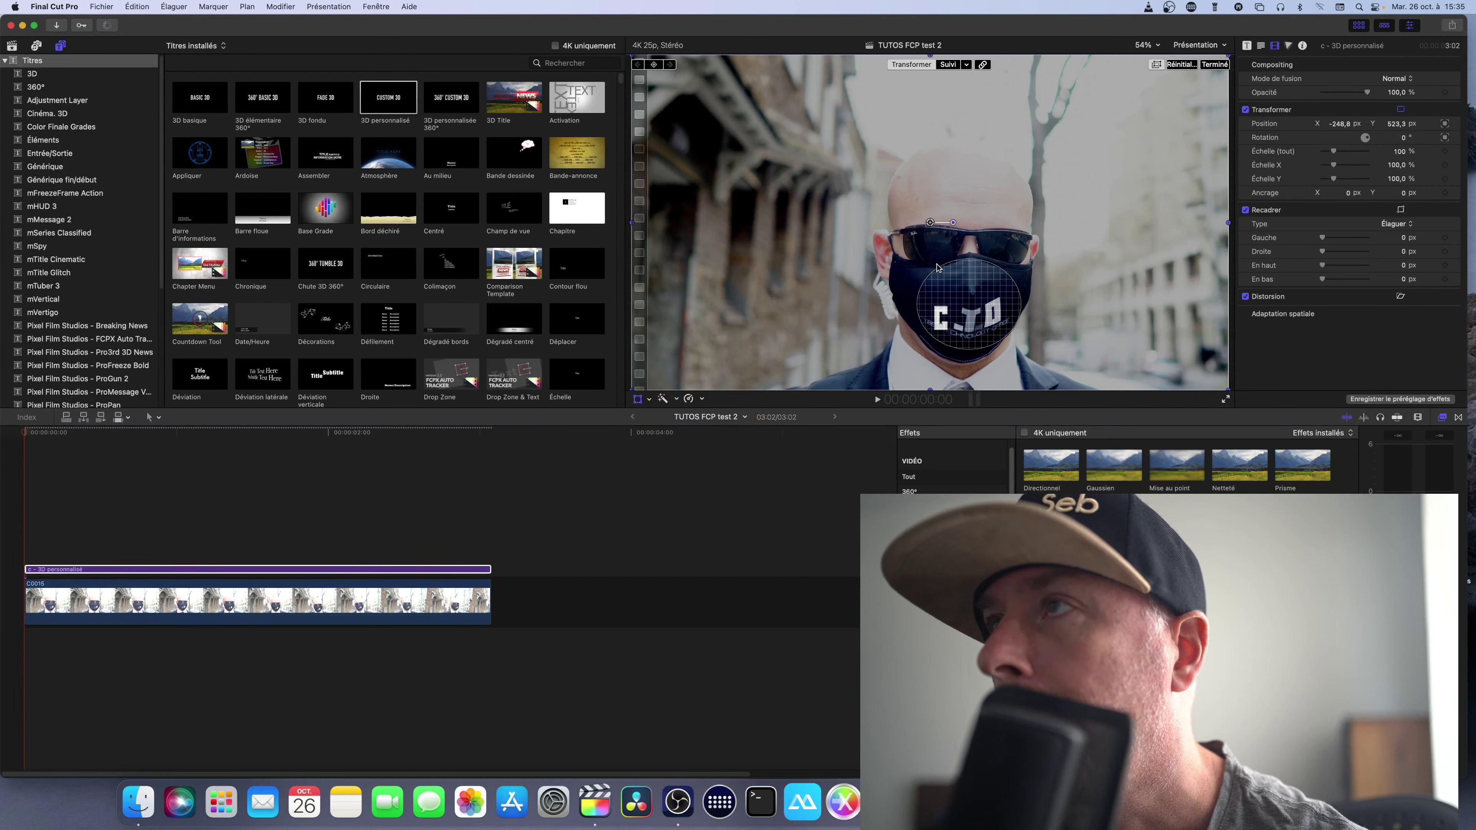
pyautogui.click(968, 66)
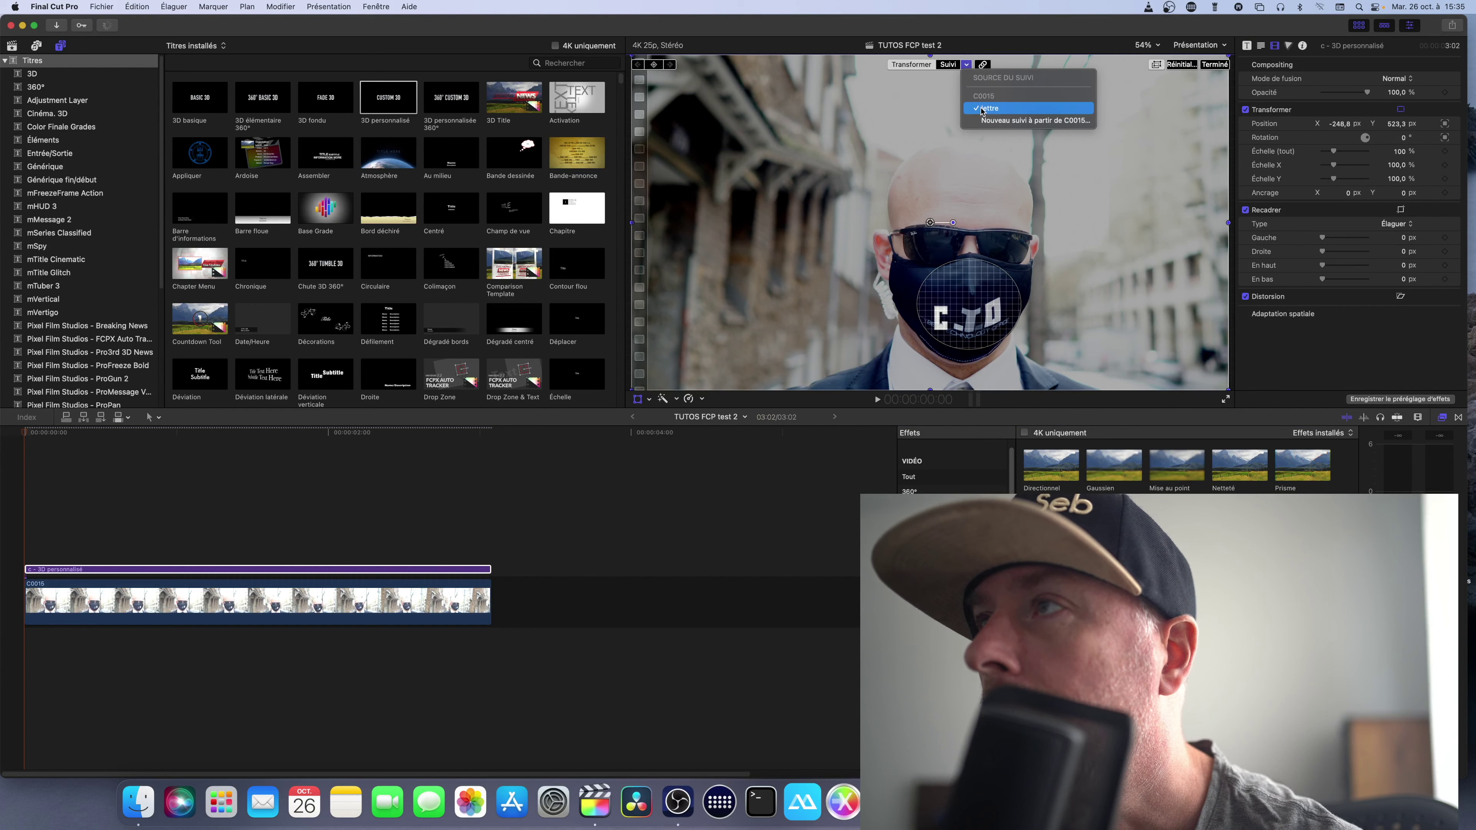
pyautogui.click(994, 111)
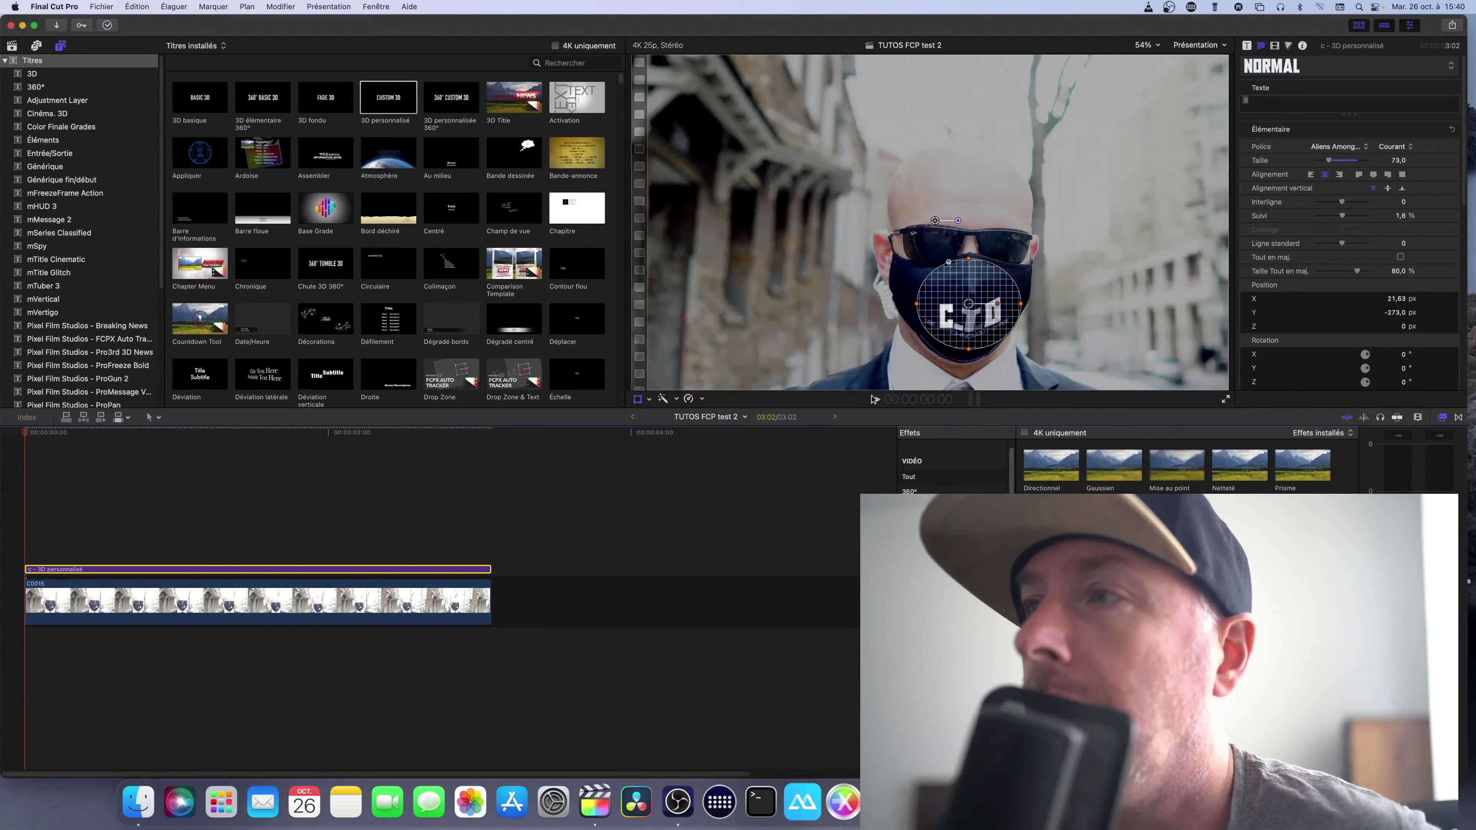
# Step: Play the tracked shot twice from near its start, and examine the letter against the mask at about 2:10
pyautogui.click(878, 400)
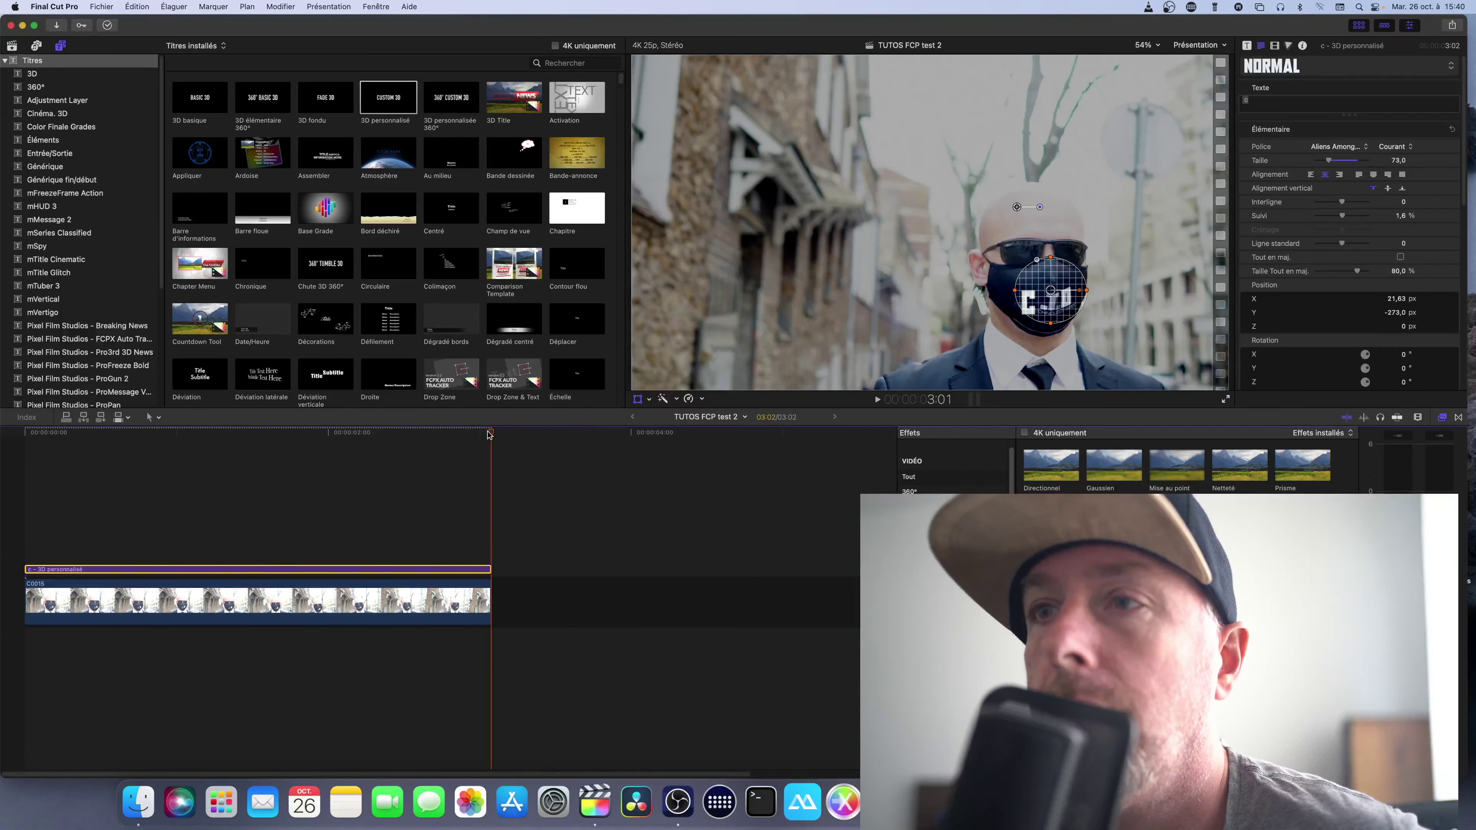
pyautogui.moveTo(487, 434); pyautogui.dragTo(87, 435)
pyautogui.click(31, 435)
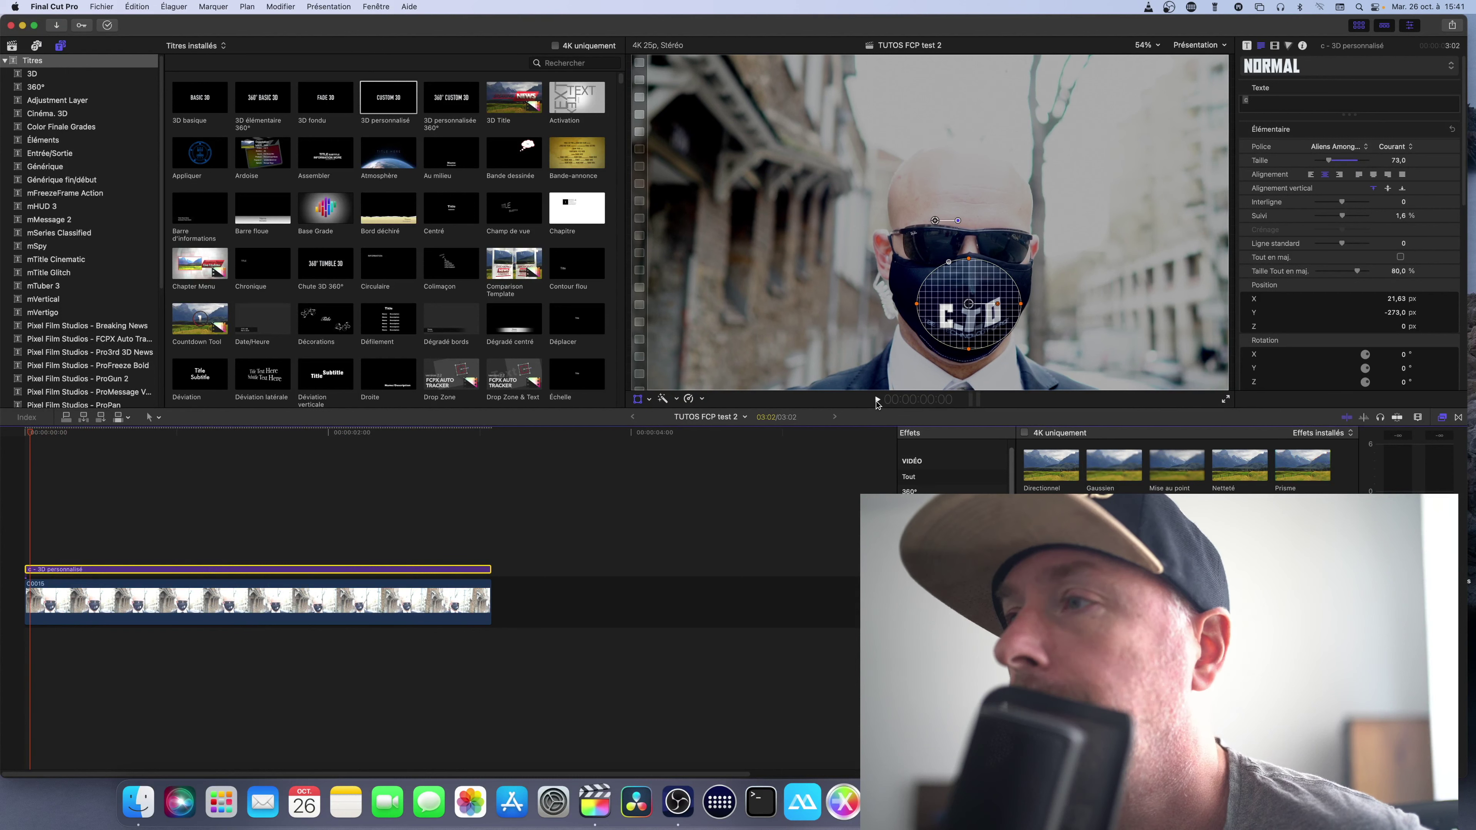
pyautogui.click(877, 400)
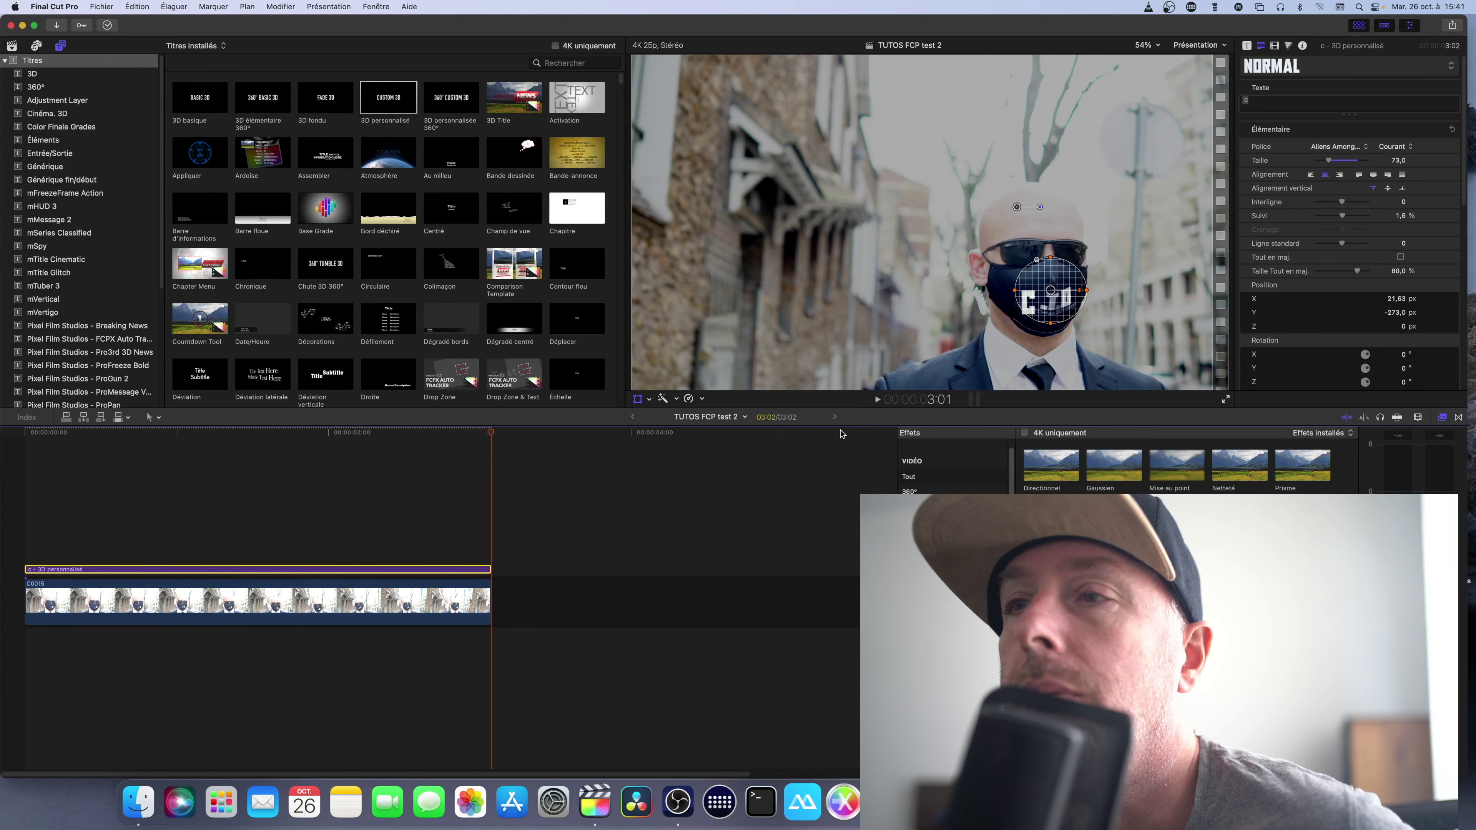
pyautogui.moveTo(491, 436); pyautogui.dragTo(387, 447)
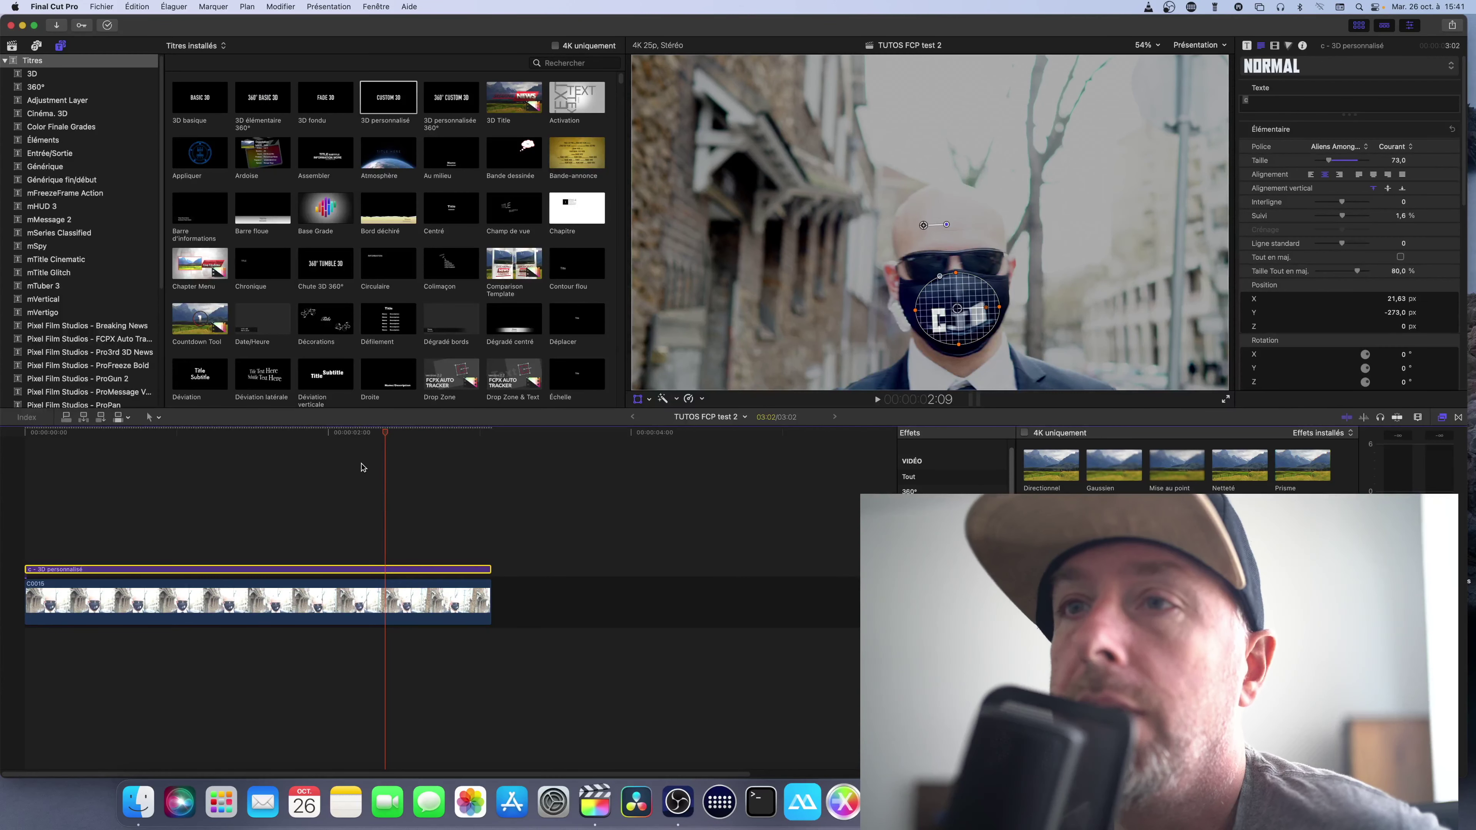
pyautogui.moveTo(386, 435); pyautogui.dragTo(394, 434)
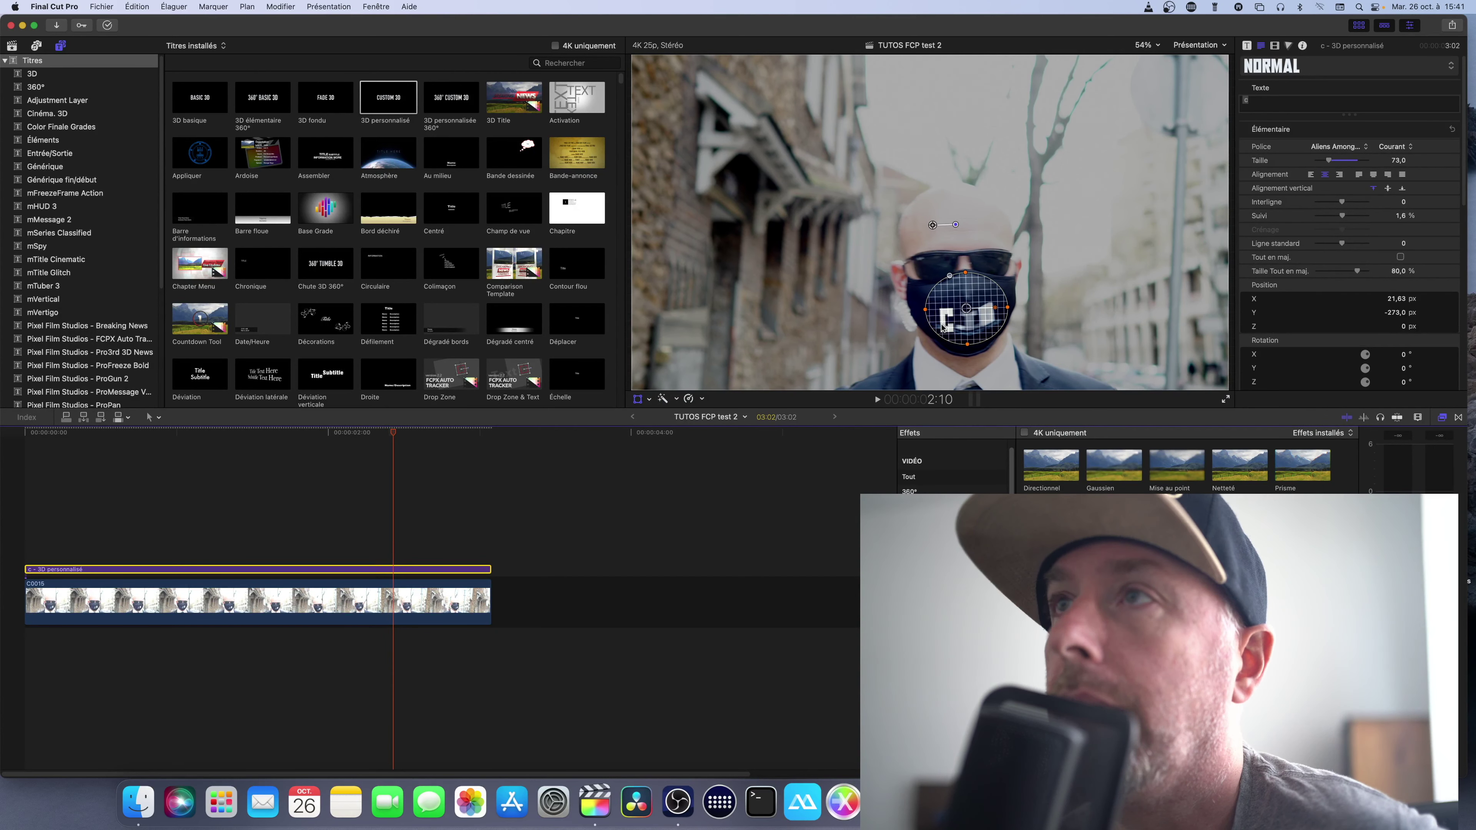
# Step: Review the on-screen adjustment modes available for the title: Transformer, Recadrer and Distorsion
pyautogui.click(455, 599)
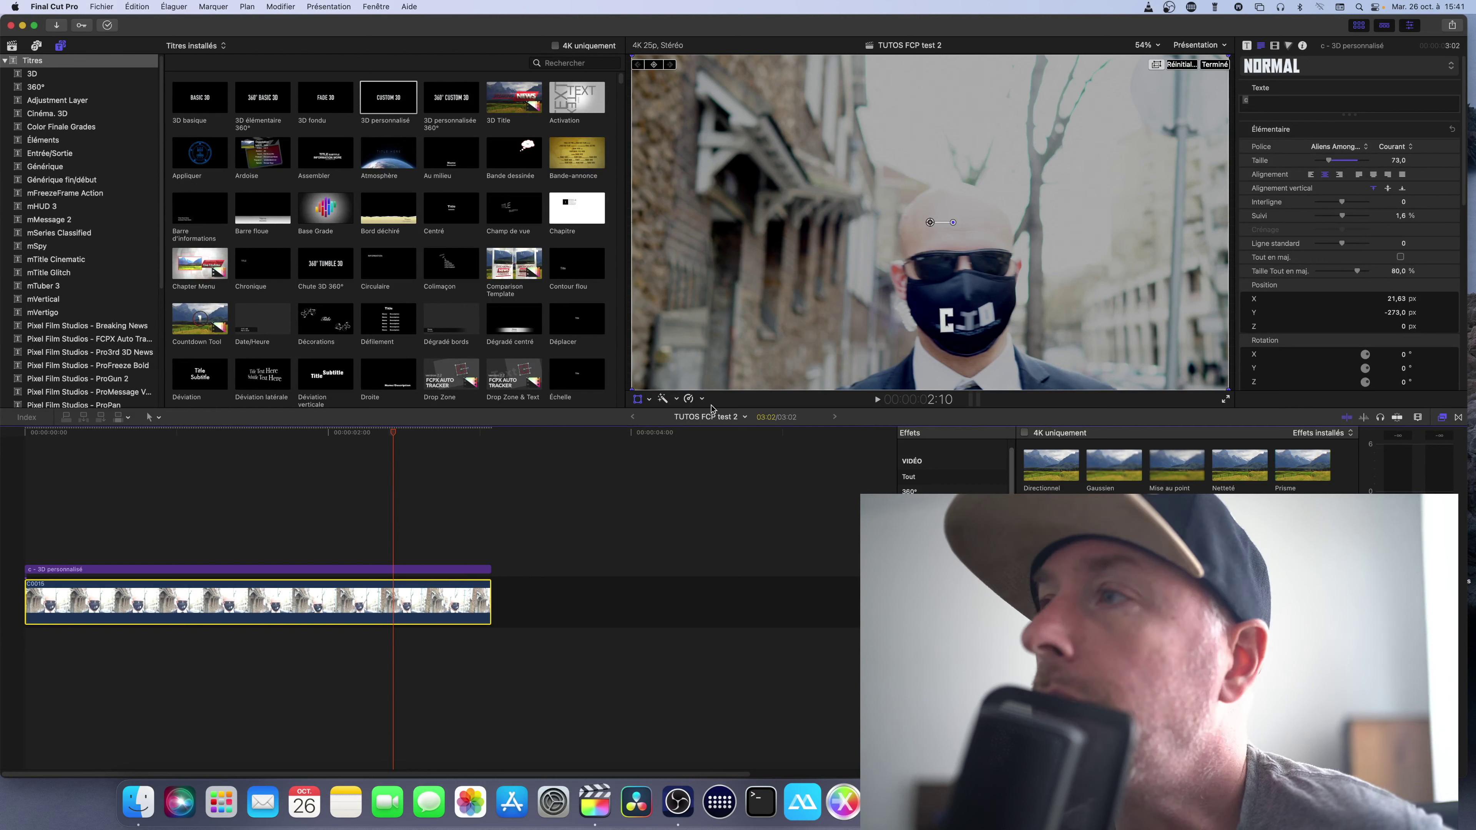
pyautogui.click(755, 391)
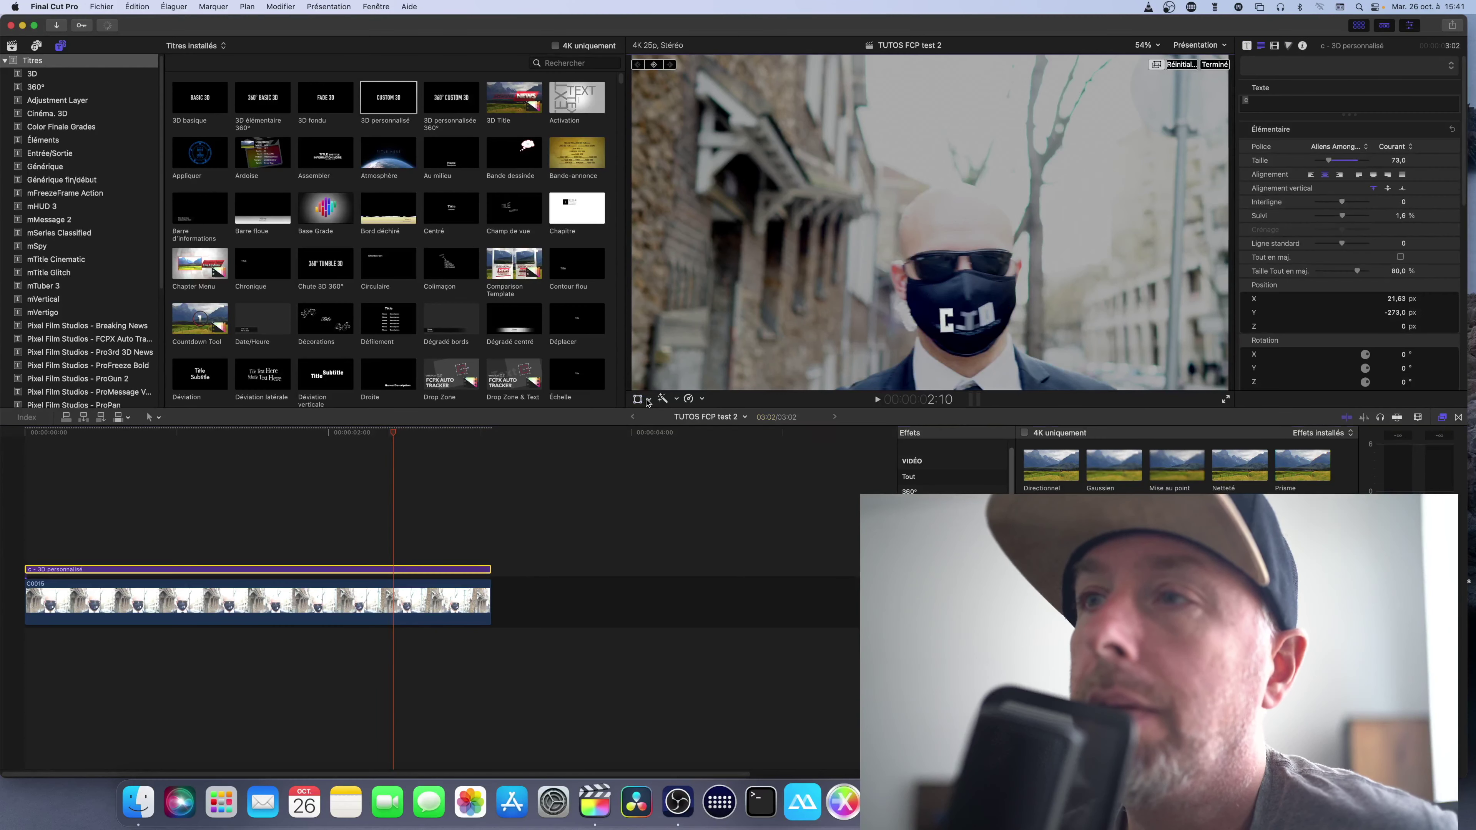
pyautogui.click(648, 401)
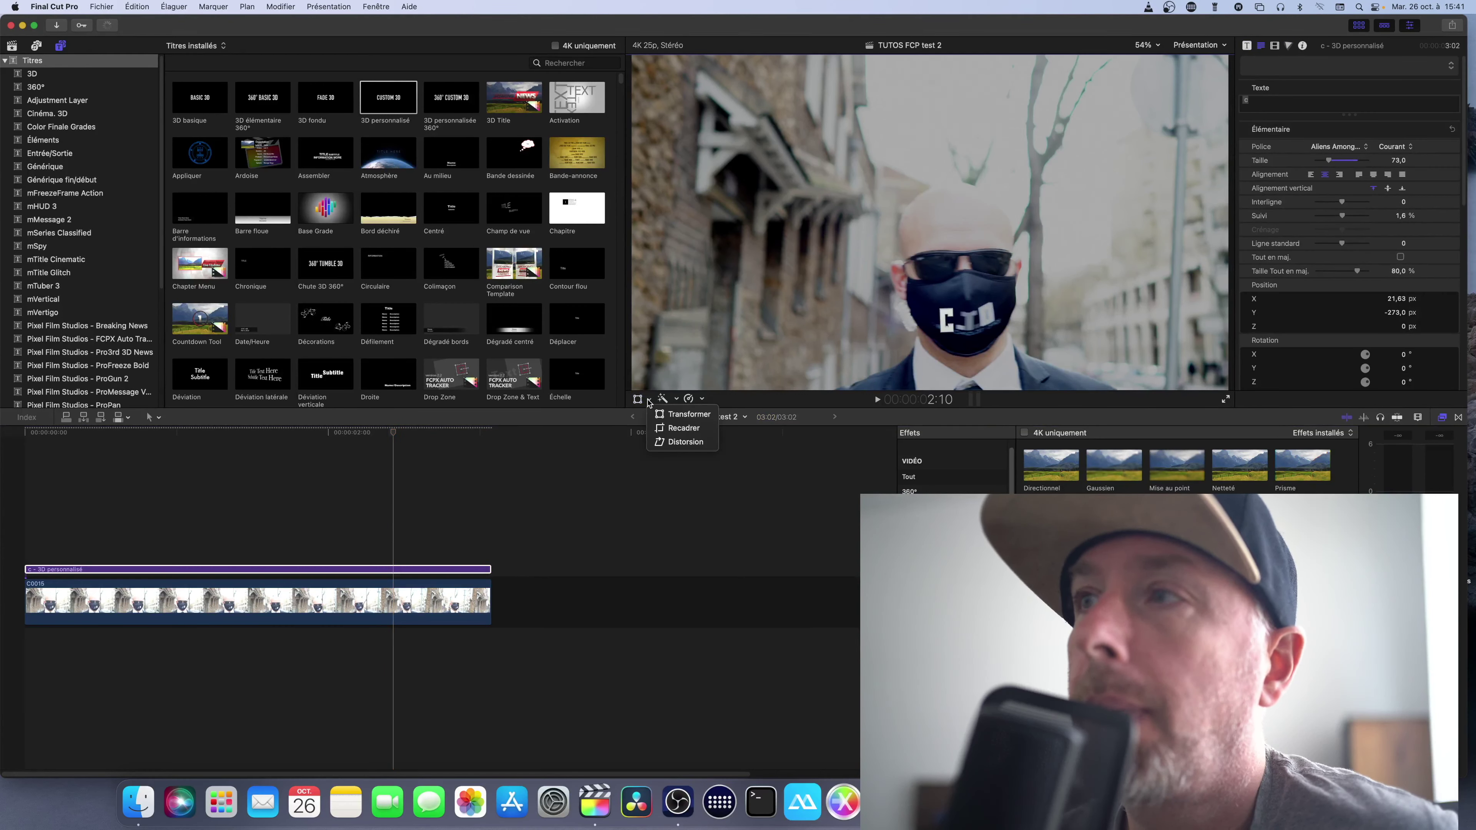
pyautogui.click(746, 371)
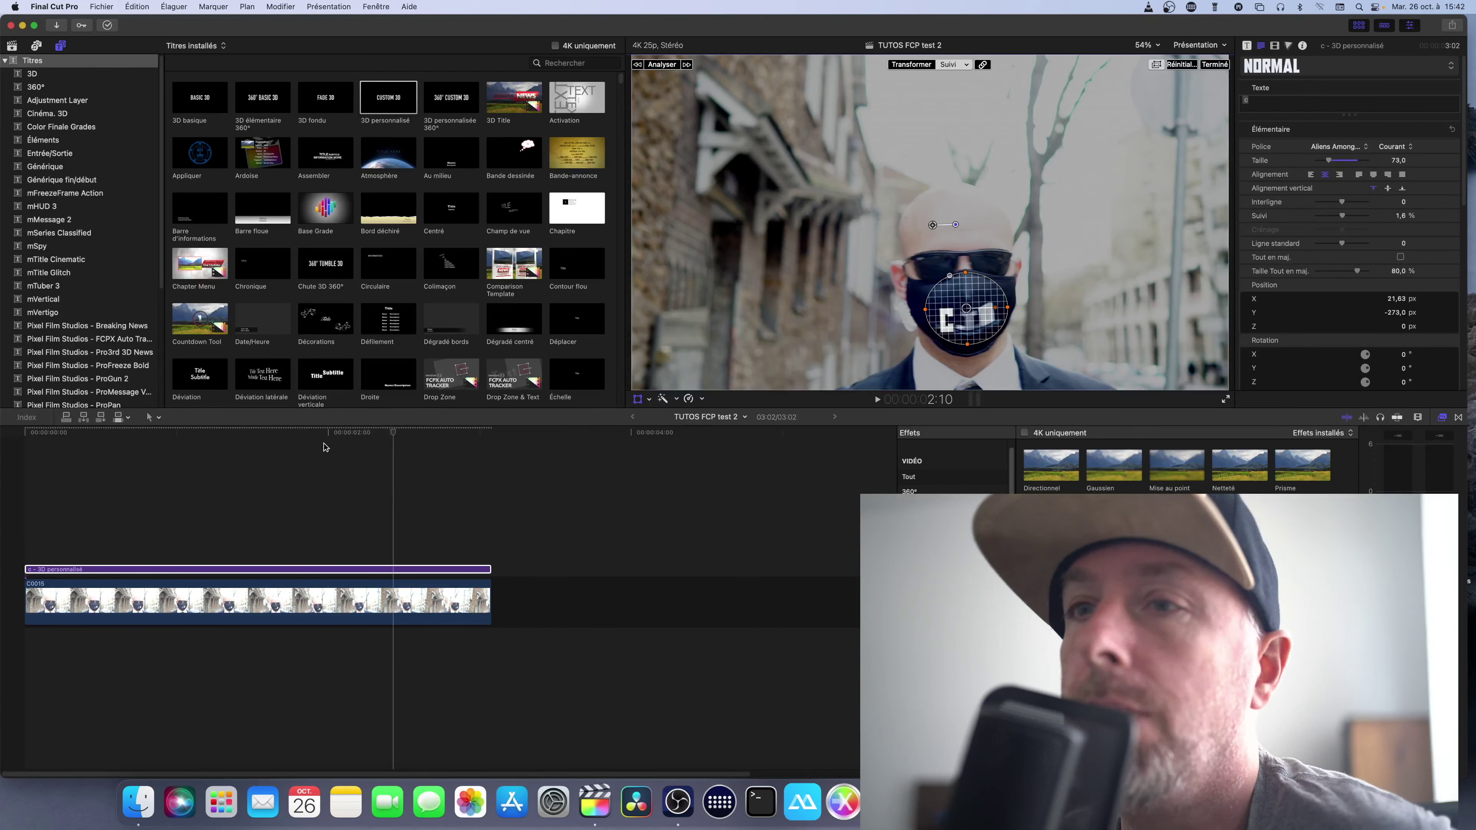
# Step: Scrub and replay the whole shot to compare the letter's motion with the mask's logo at several frames
pyautogui.moveTo(377, 432); pyautogui.dragTo(337, 441)
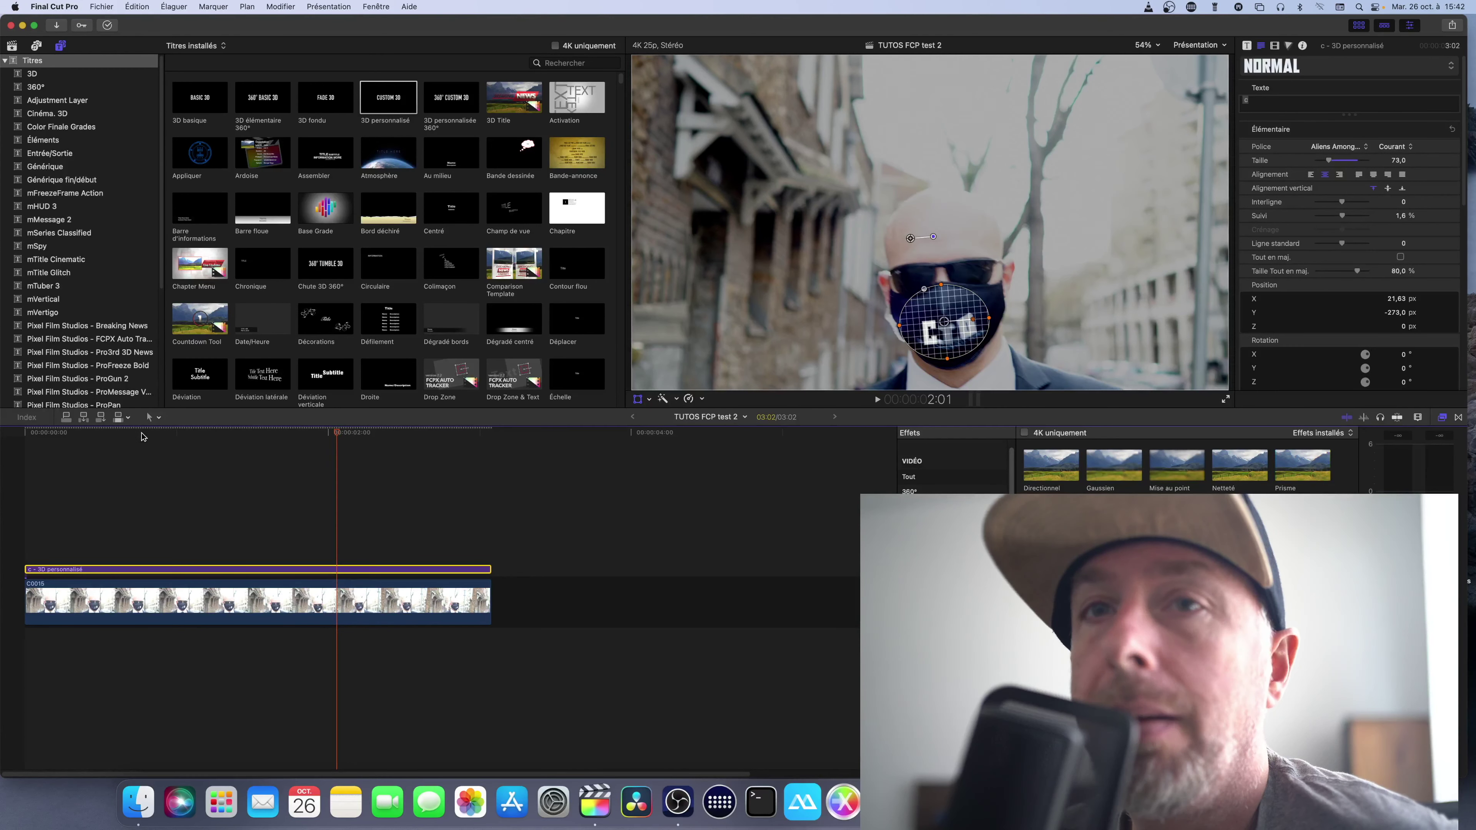
pyautogui.click(118, 434)
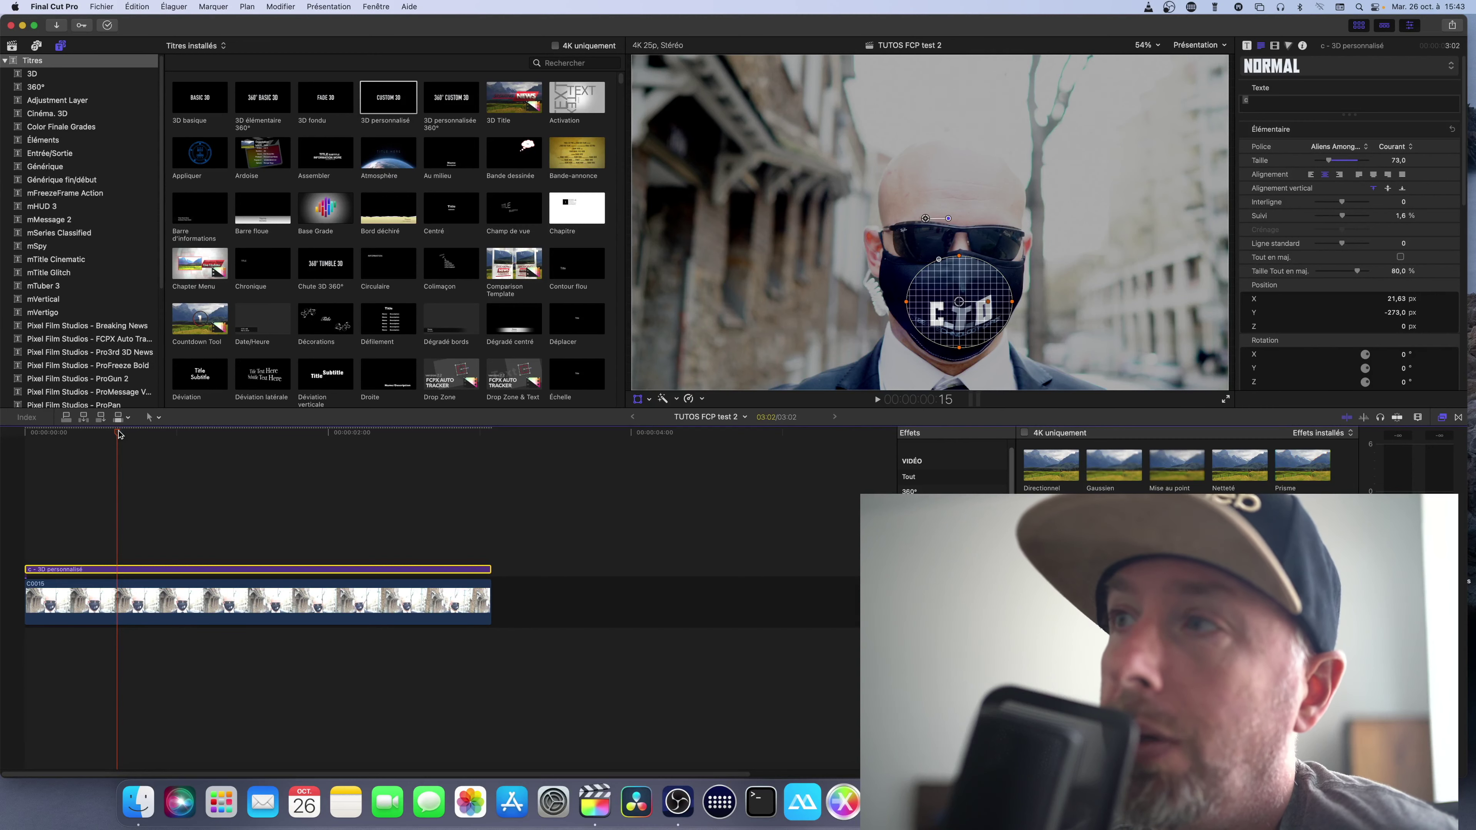
pyautogui.click(41, 433)
pyautogui.press('space')
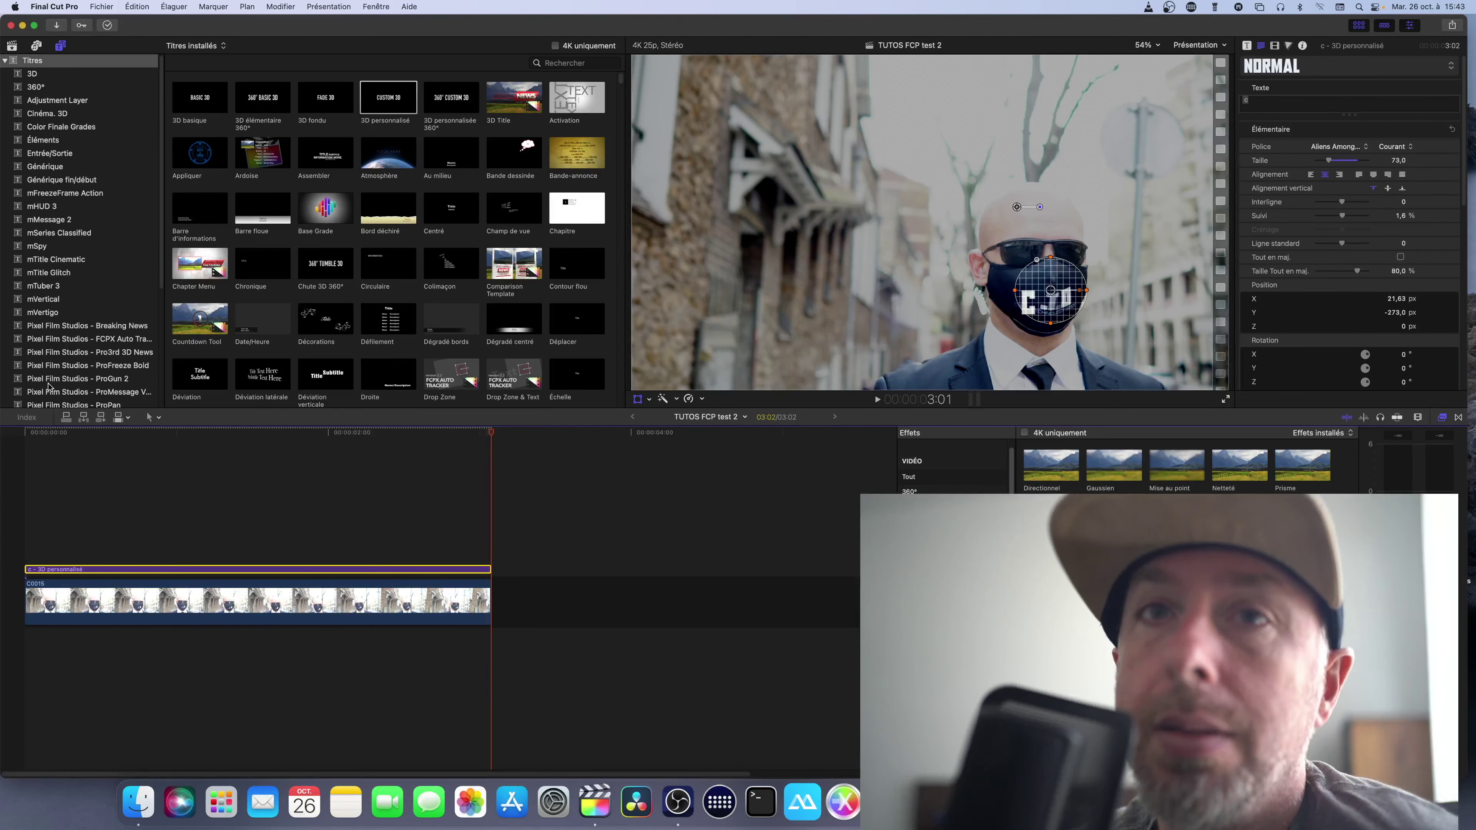
pyautogui.click(46, 433)
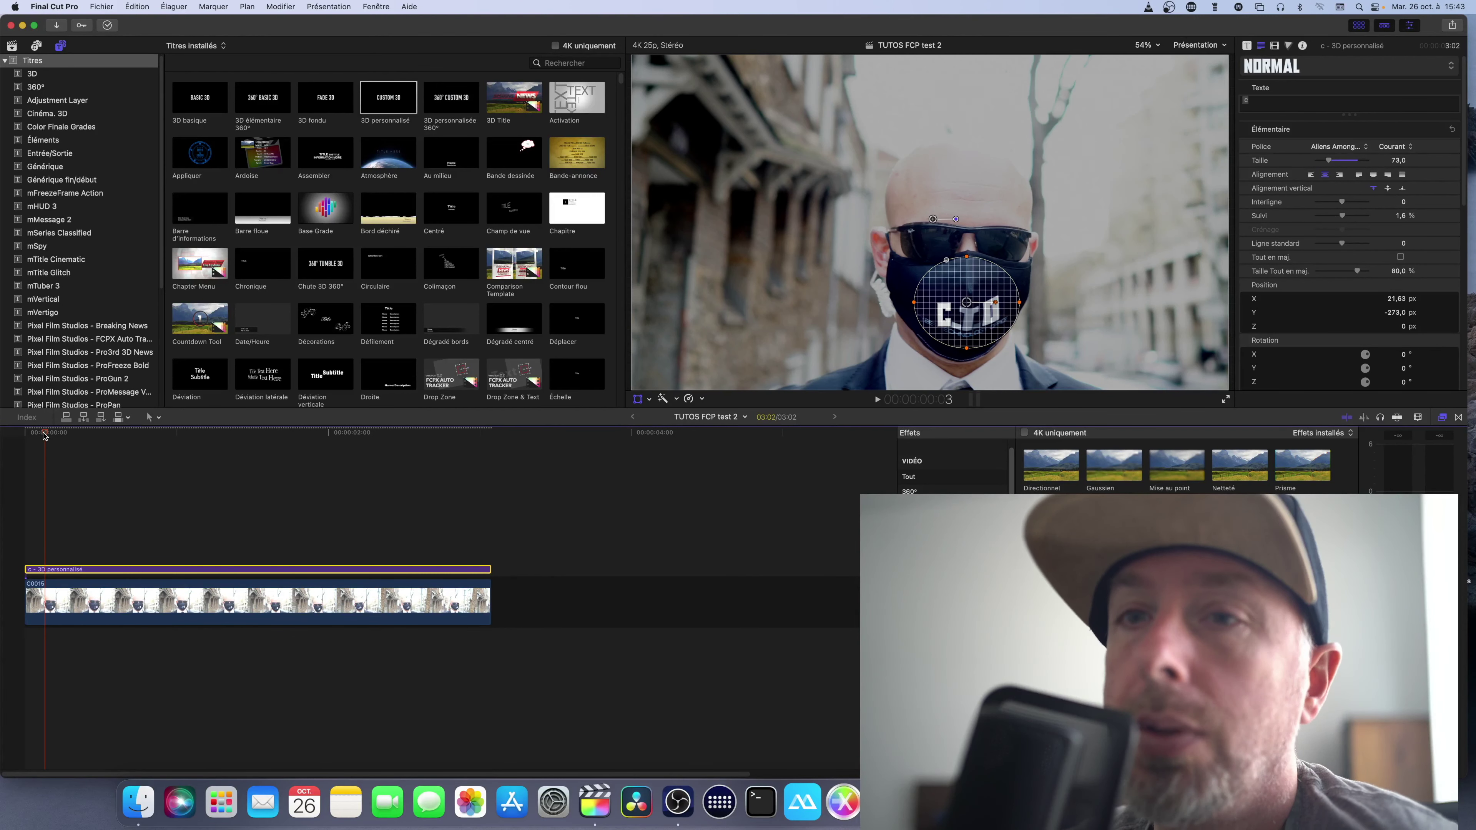
pyautogui.press('space')
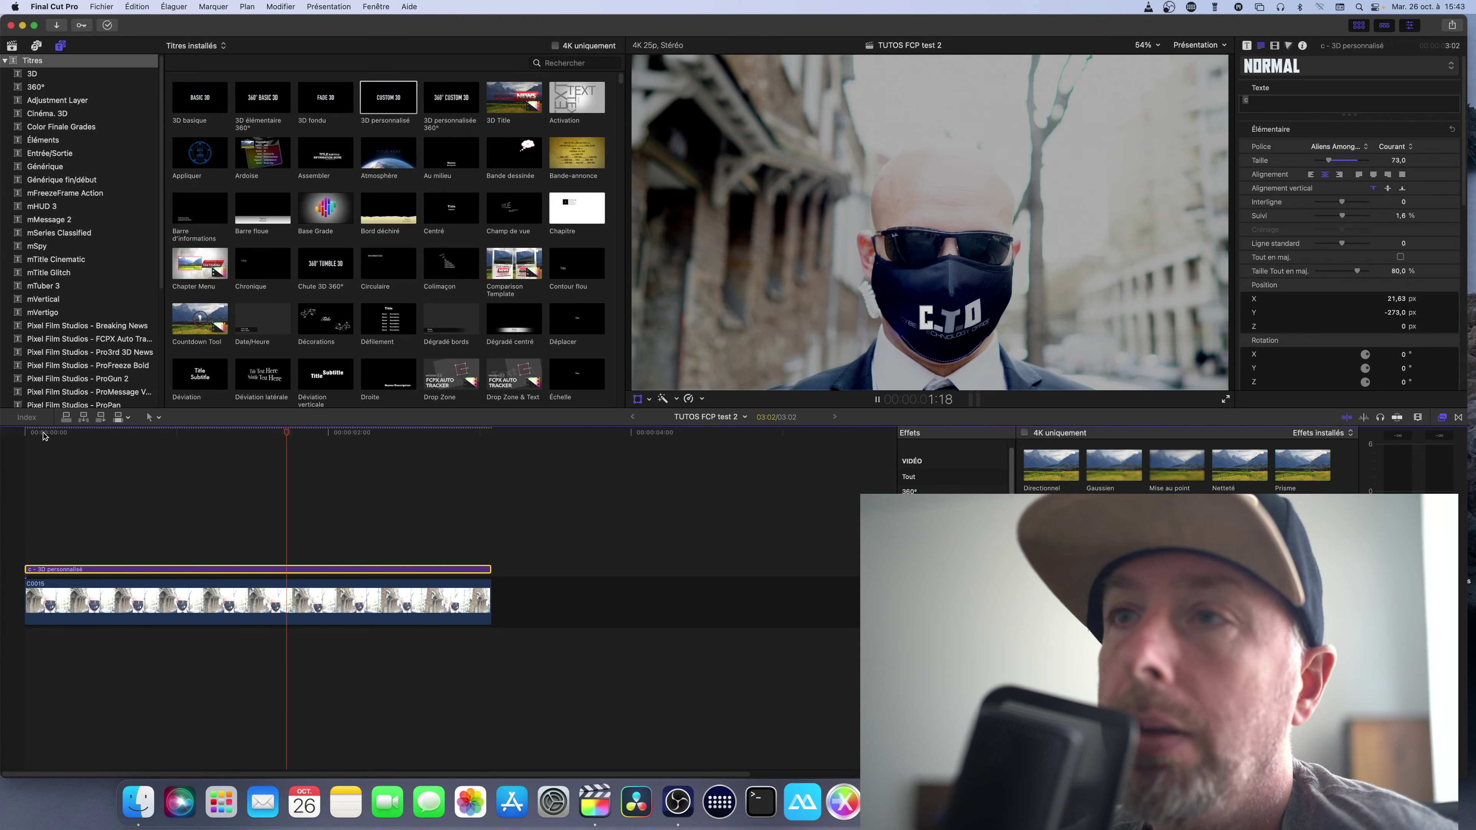
pyautogui.press('space')
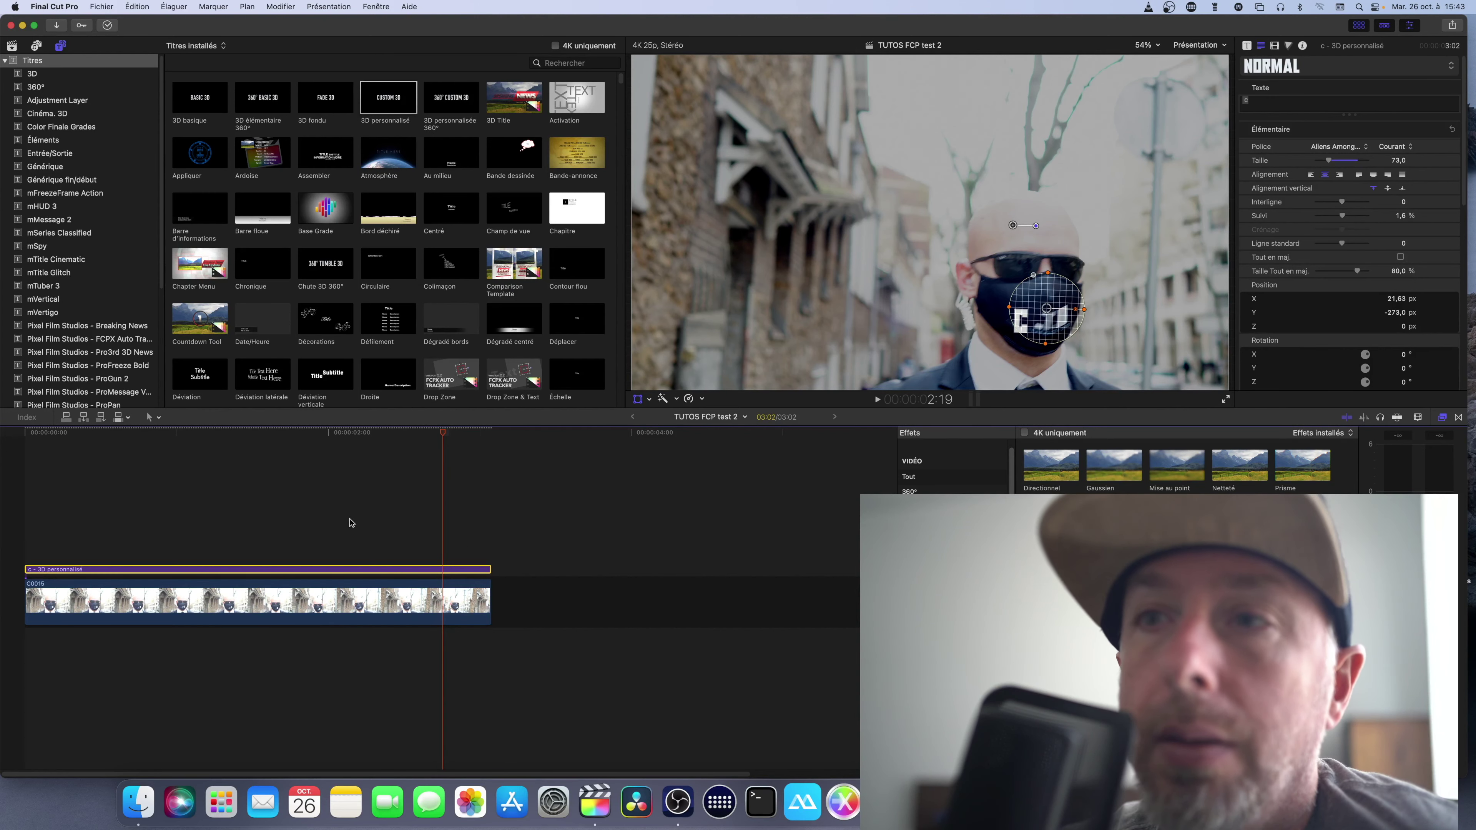
pyautogui.click(191, 434)
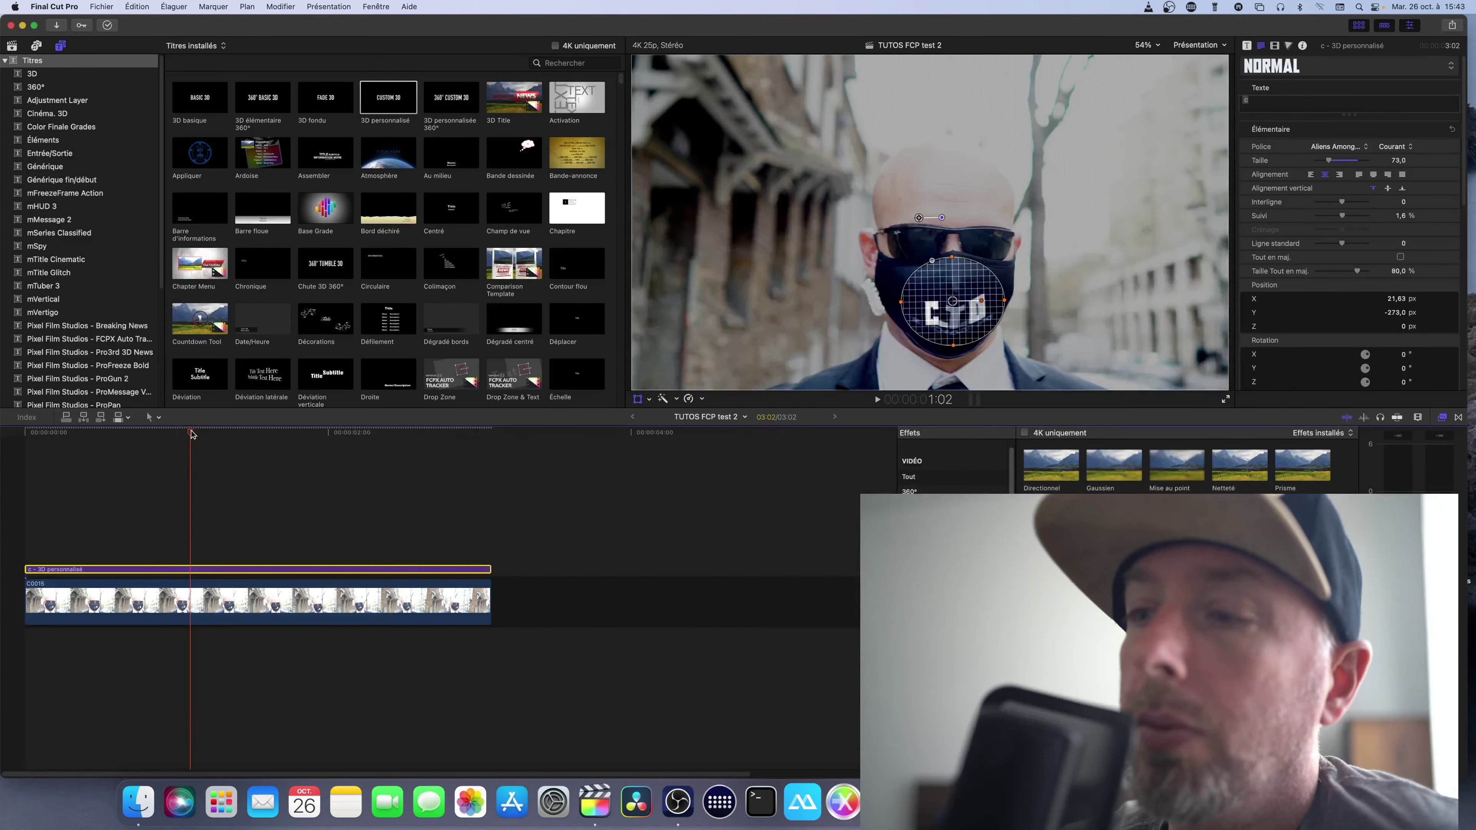
pyautogui.click(96, 434)
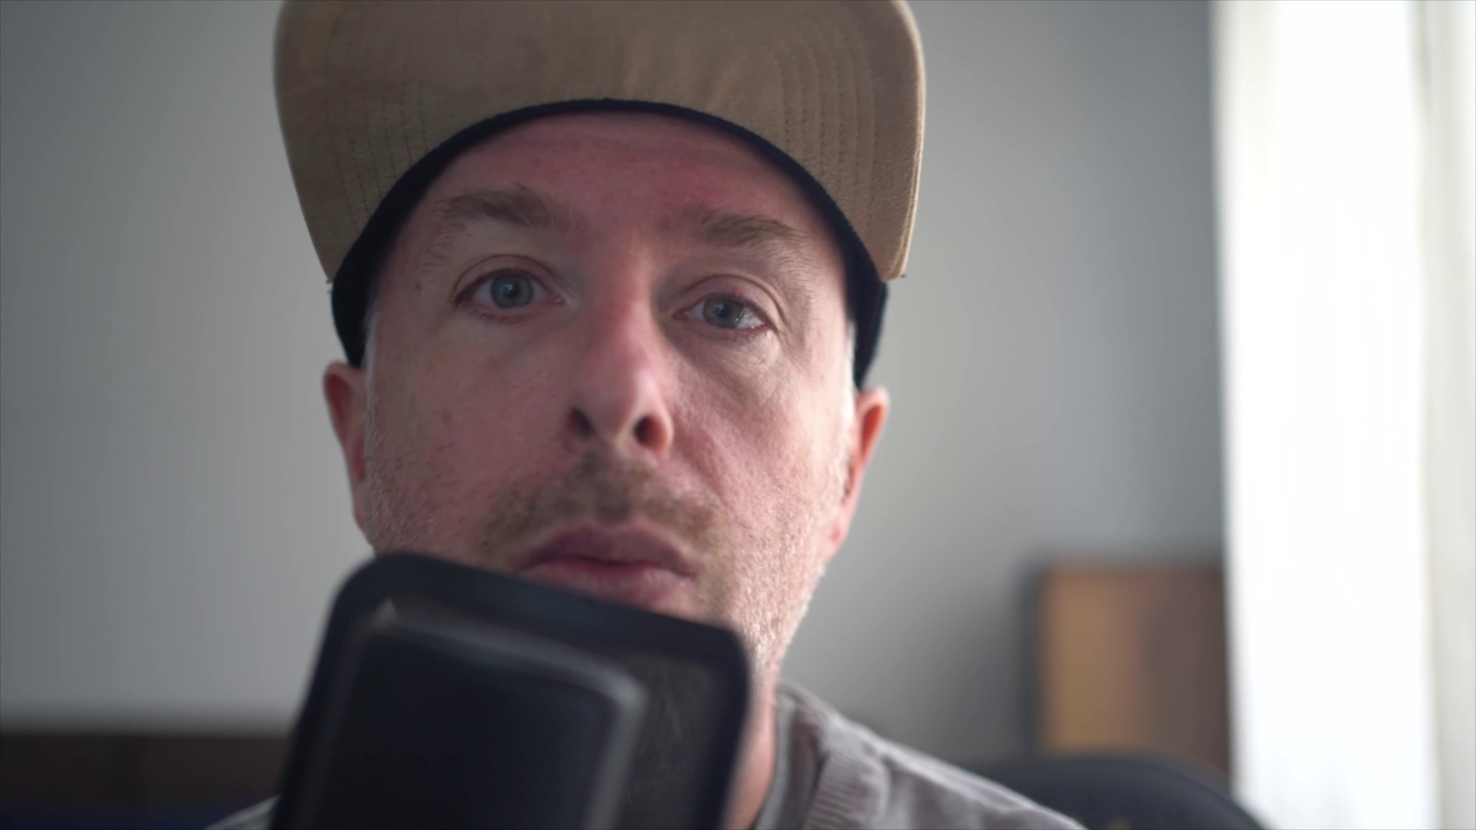